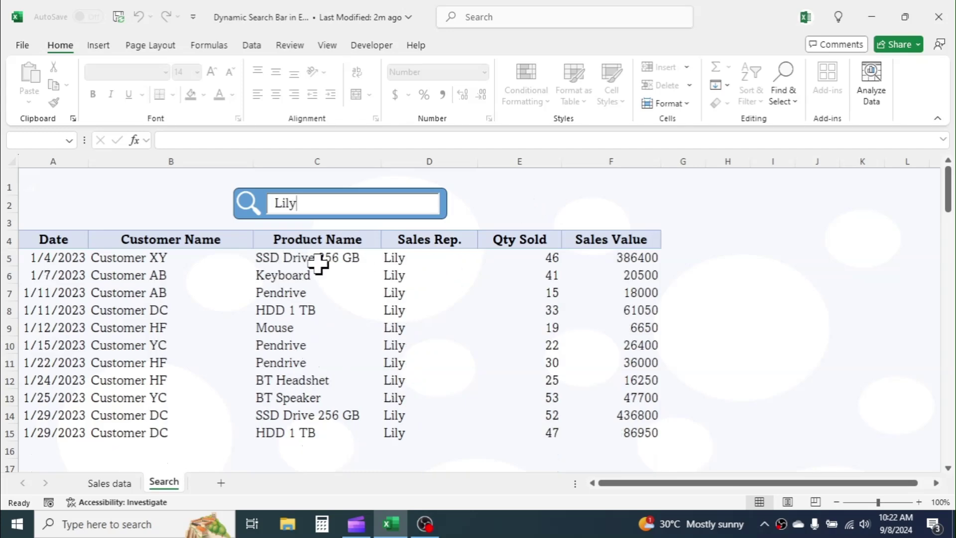
Step: Filter the table by typing Emma and Madis in the search box, then clear it to show all rows
{"action": "key", "text": "BackSpace"}
{"action": "key", "text": "BackSpace"}
{"action": "key", "text": "BackSpace"}
{"action": "key", "text": "BackSpace"}
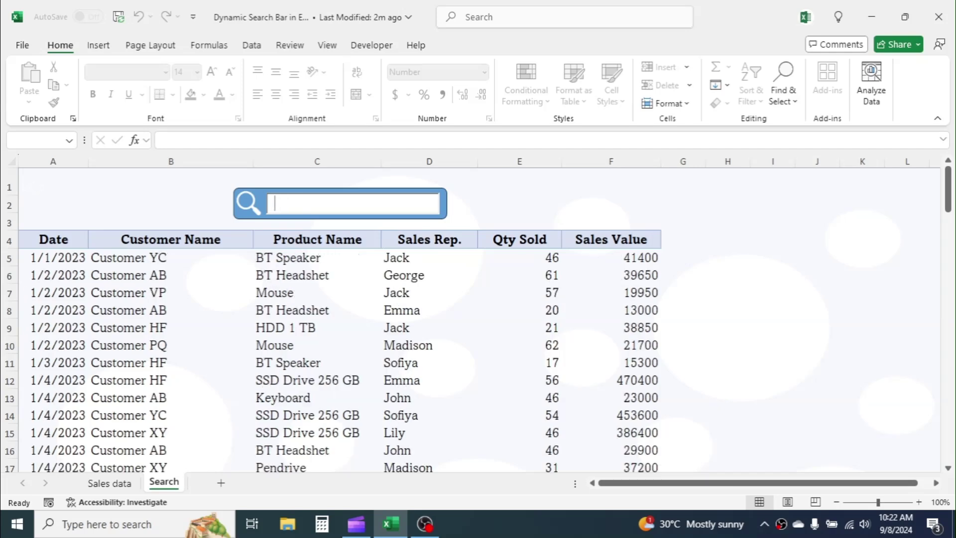
{"action": "type", "text": "Emma"}
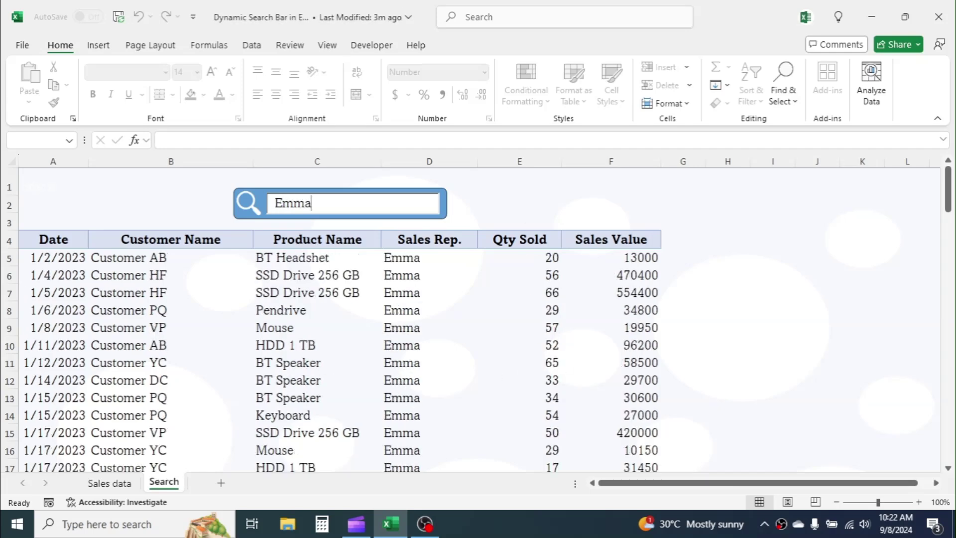
{"action": "key", "text": "BackSpace"}
{"action": "key", "text": "BackSpace"}
{"action": "key", "text": "BackSpace"}
{"action": "key", "text": "BackSpace"}
{"action": "type", "text": "Madi"}
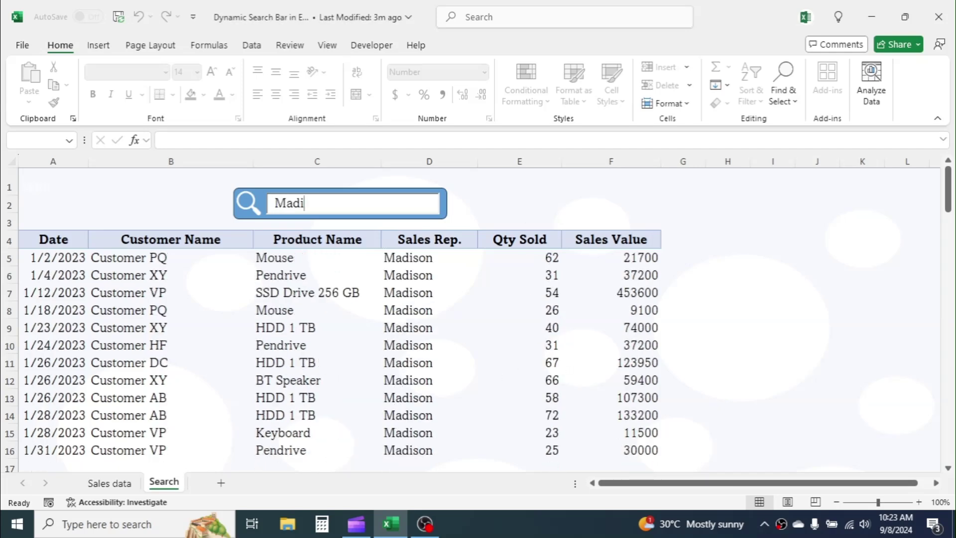
{"action": "type", "text": "s"}
{"action": "key", "text": "BackSpace"}
{"action": "key", "text": "BackSpace"}
{"action": "key", "text": "BackSpace"}
{"action": "key", "text": "BackSpace"}
{"action": "key", "text": "BackSpace"}
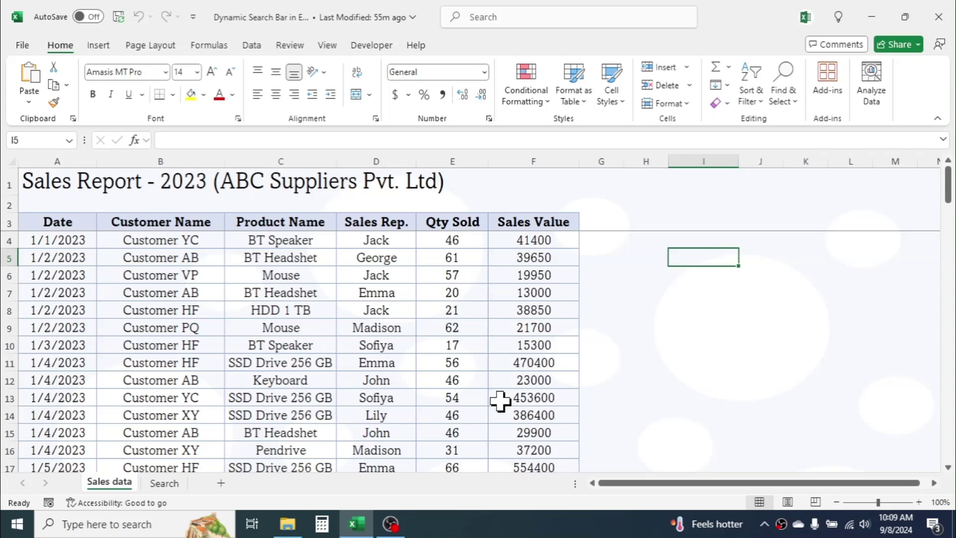
Step: Open the empty Search worksheet from the sheet tabs
{"action": "left_click", "coordinate": [168, 485]}
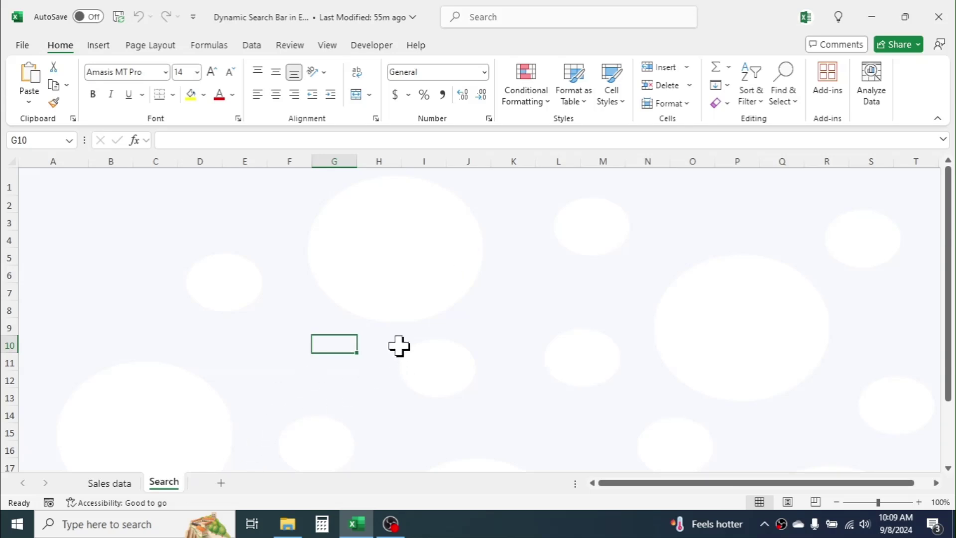
Step: Draw a rounded rectangle across columns C to H as the search bar
{"action": "left_click", "coordinate": [98, 46]}
{"action": "left_click", "coordinate": [181, 98]}
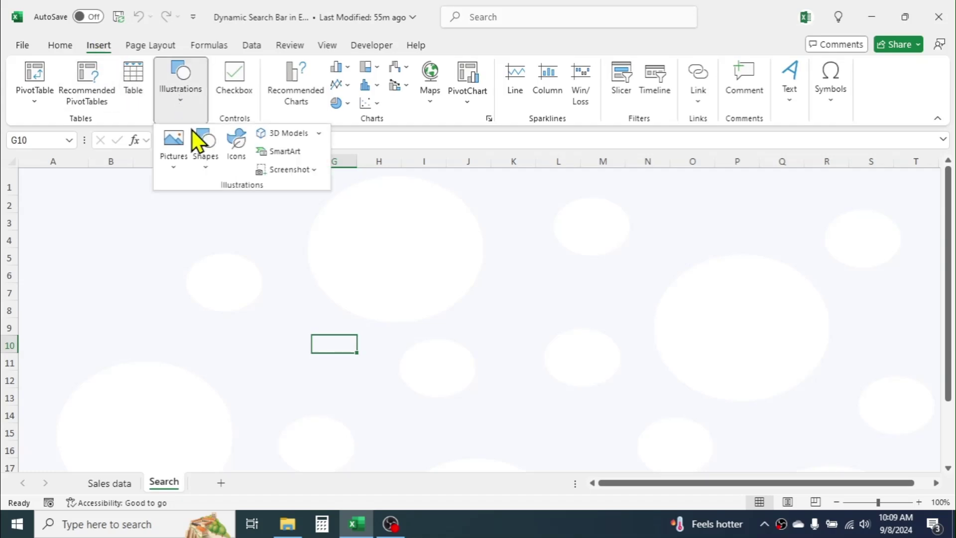
{"action": "left_click", "coordinate": [211, 169]}
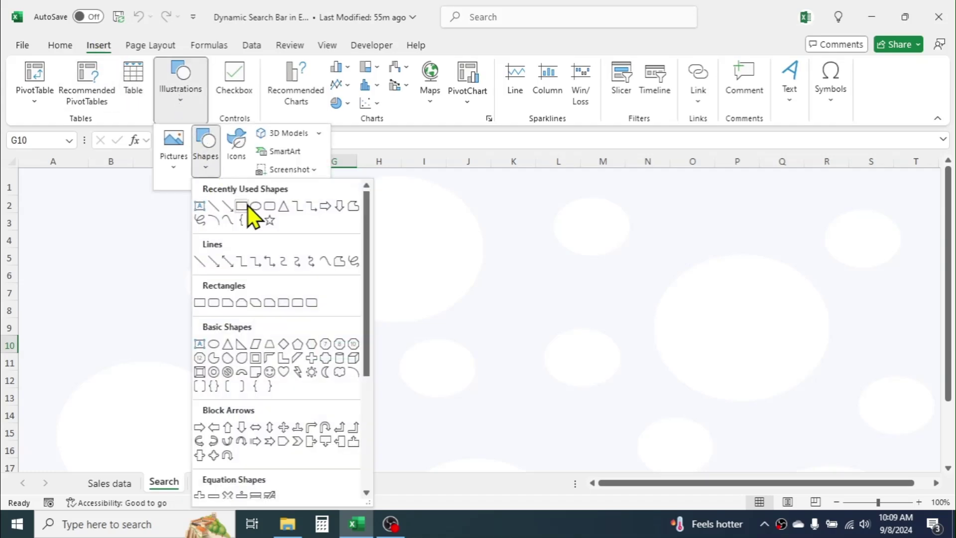
{"action": "left_click", "coordinate": [270, 206]}
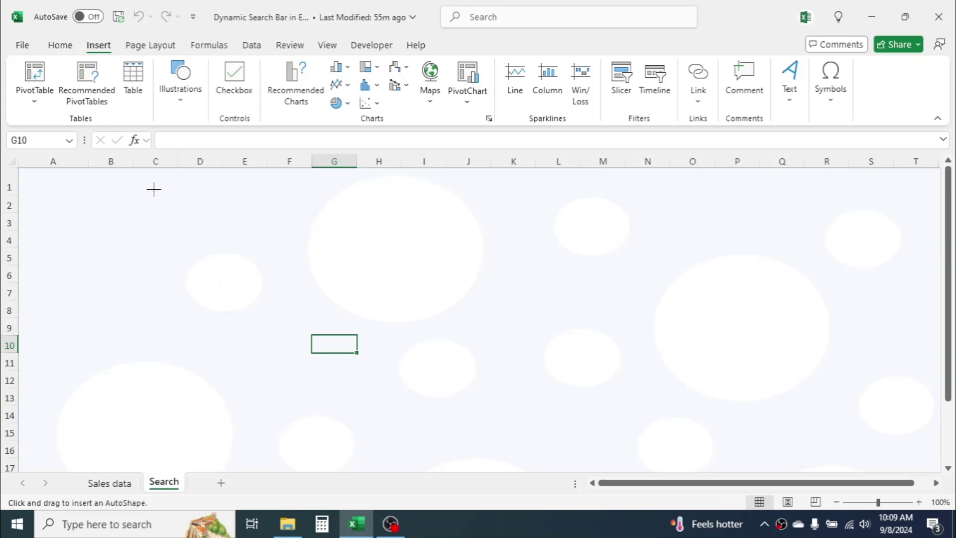
{"action": "left_click_drag", "start_coordinate": [154, 189], "coordinate": [391, 219]}
{"action": "key", "text": "Escape"}
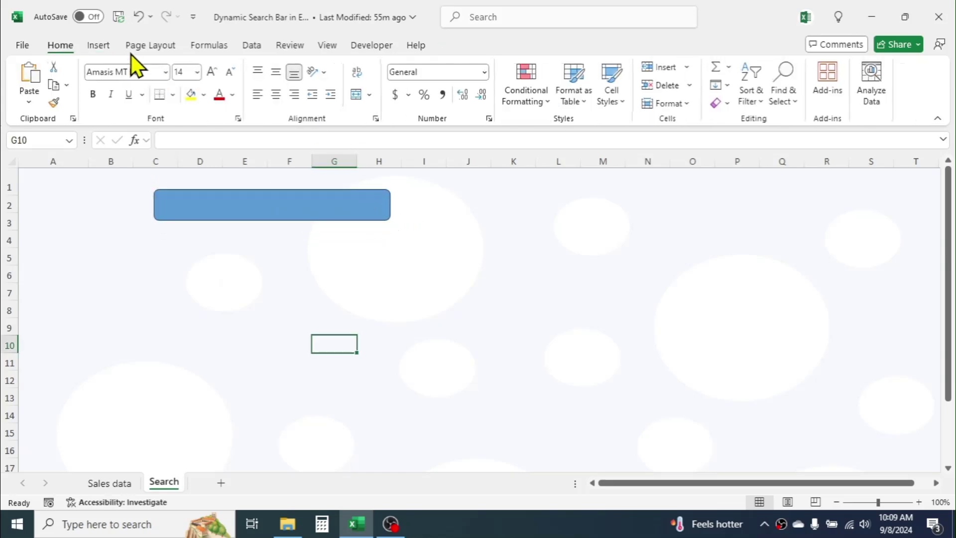
Step: Insert a magnifying-glass icon from the stock icons, searching 'se'
{"action": "left_click", "coordinate": [100, 45]}
{"action": "left_click", "coordinate": [188, 108]}
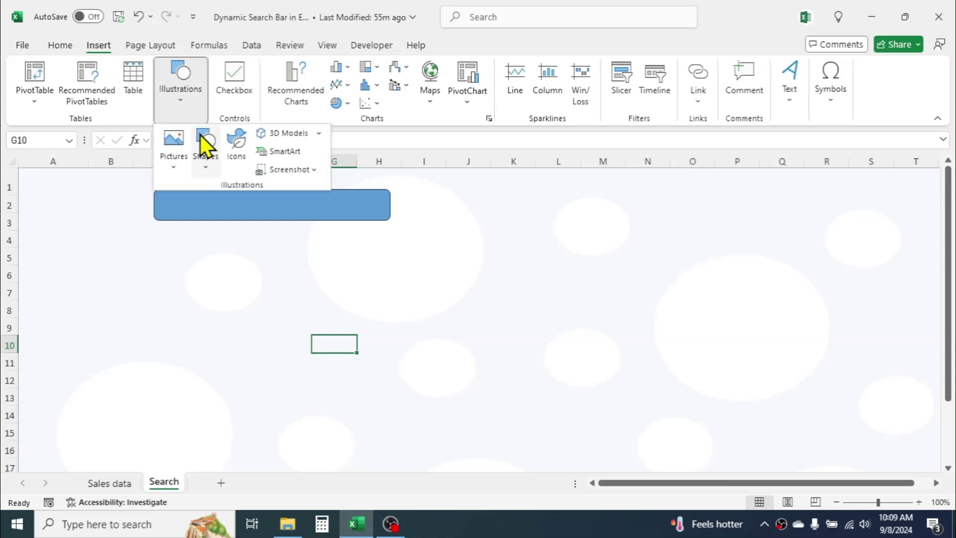
{"action": "left_click", "coordinate": [236, 158]}
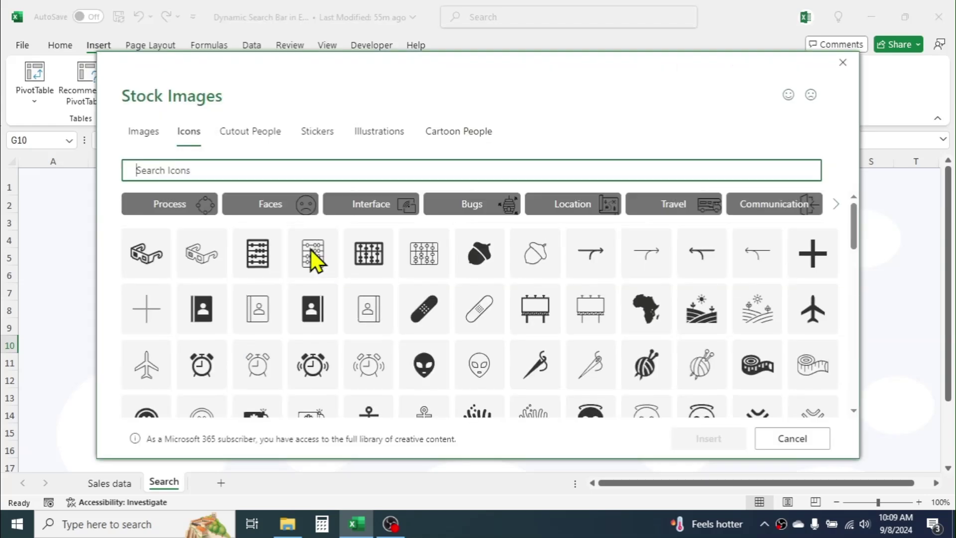
{"action": "type", "text": "search"}
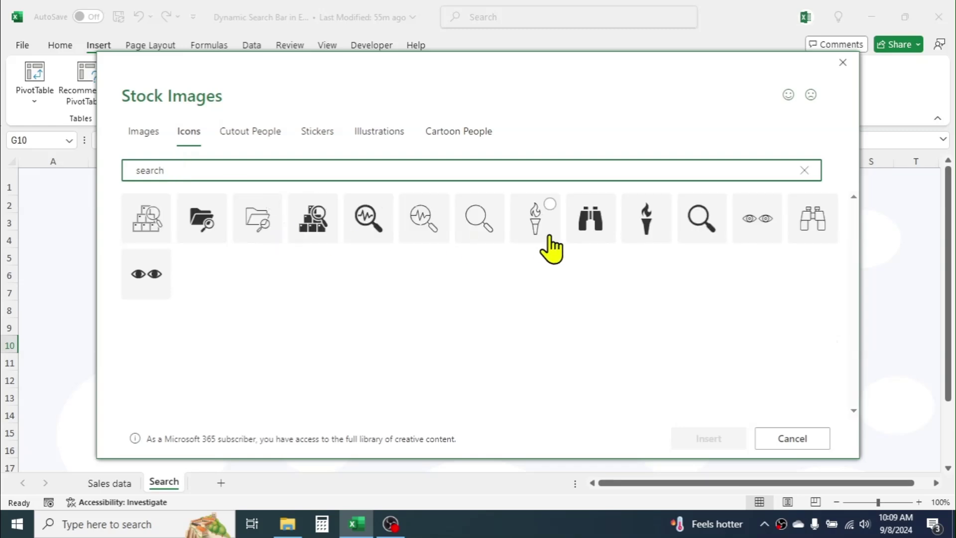
{"action": "left_click", "coordinate": [702, 221]}
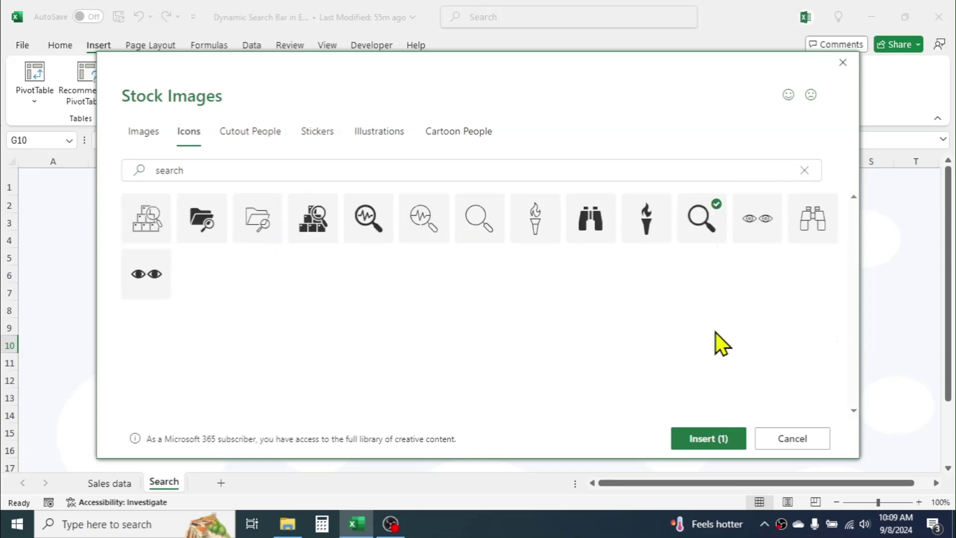
{"action": "left_click", "coordinate": [706, 438]}
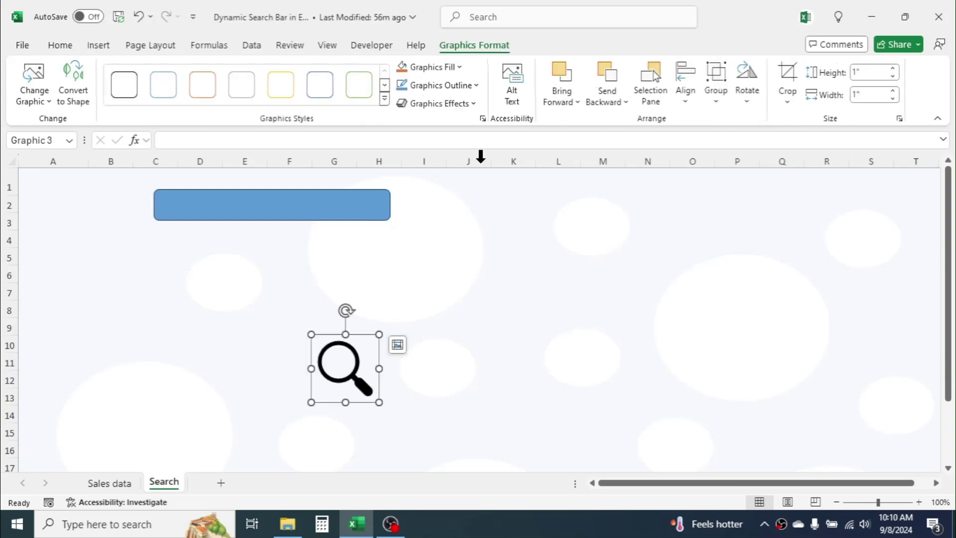
Step: Fill the magnifying-glass icon white, shrink it to 0.44" and place it at the bar's left end
{"action": "left_click", "coordinate": [462, 70]}
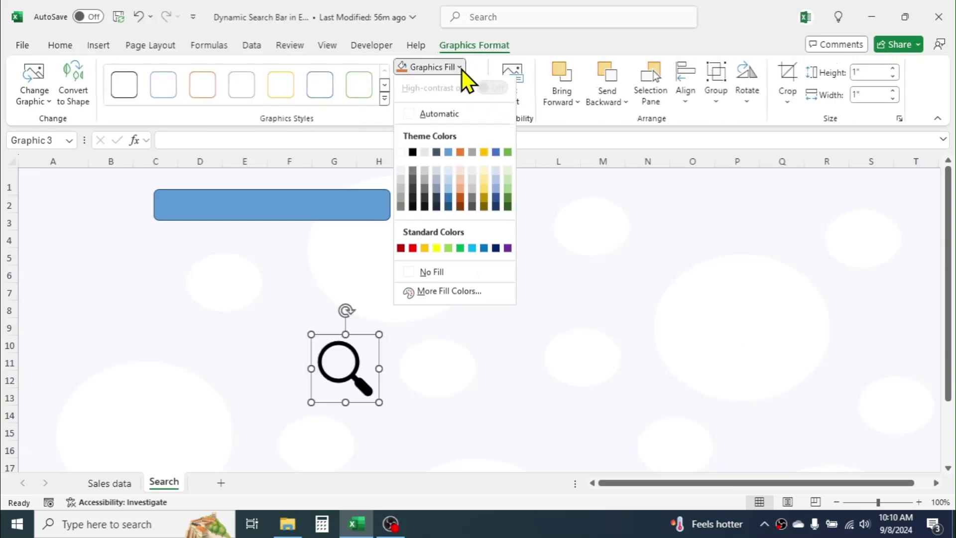
{"action": "left_click", "coordinate": [401, 155]}
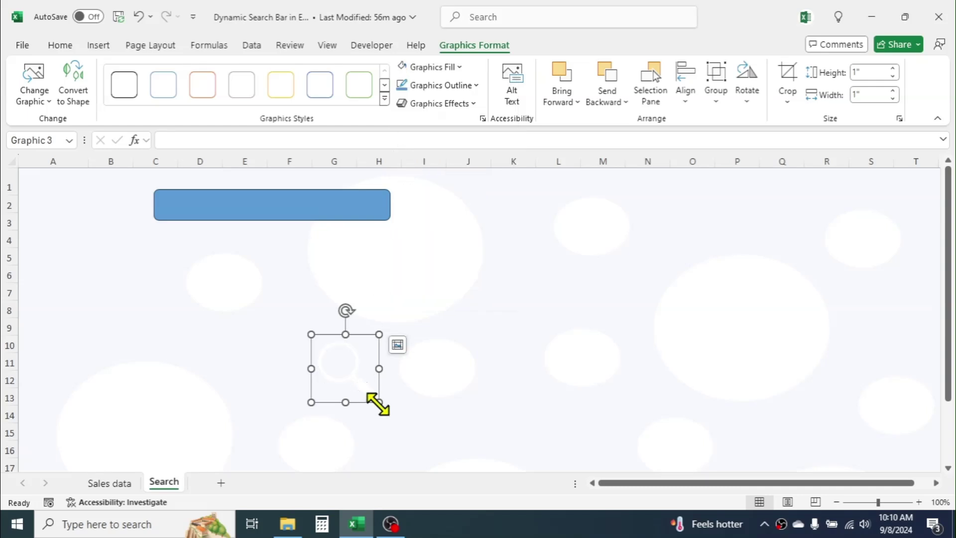
{"action": "left_click_drag", "start_coordinate": [367, 385], "coordinate": [171, 203]}
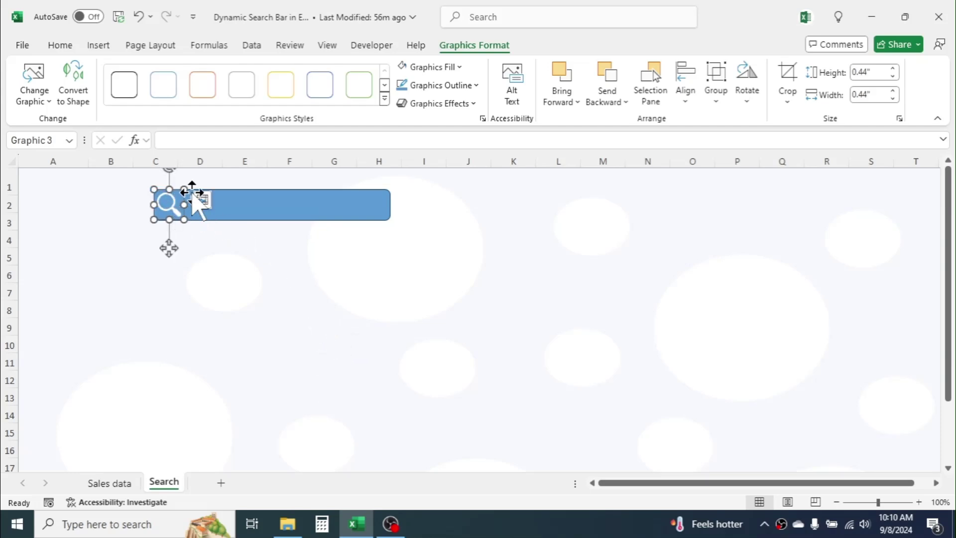
Step: Draw an ActiveX text box inside the blue bar, spanning from the magnifier to the bar's right end
{"action": "left_click", "coordinate": [378, 44]}
{"action": "left_click", "coordinate": [323, 105]}
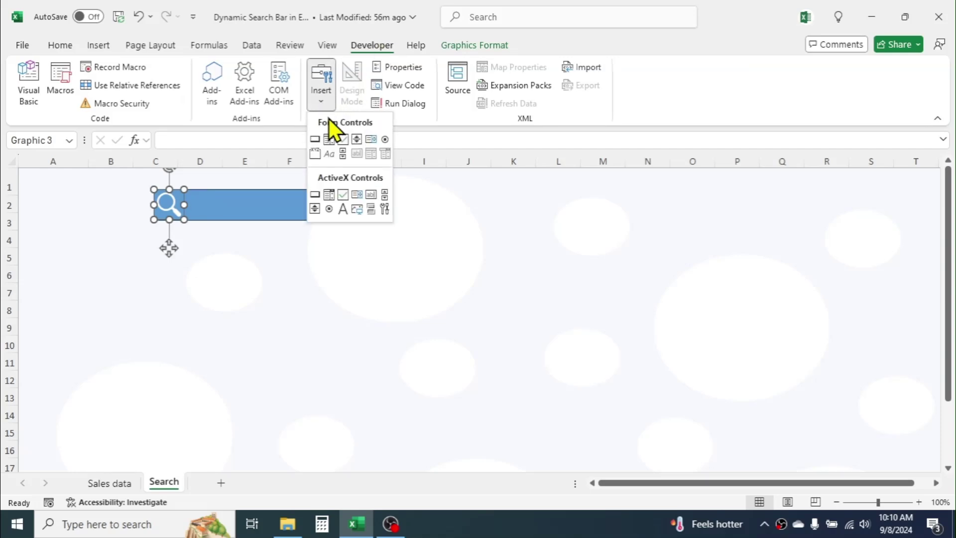
{"action": "left_click", "coordinate": [371, 195]}
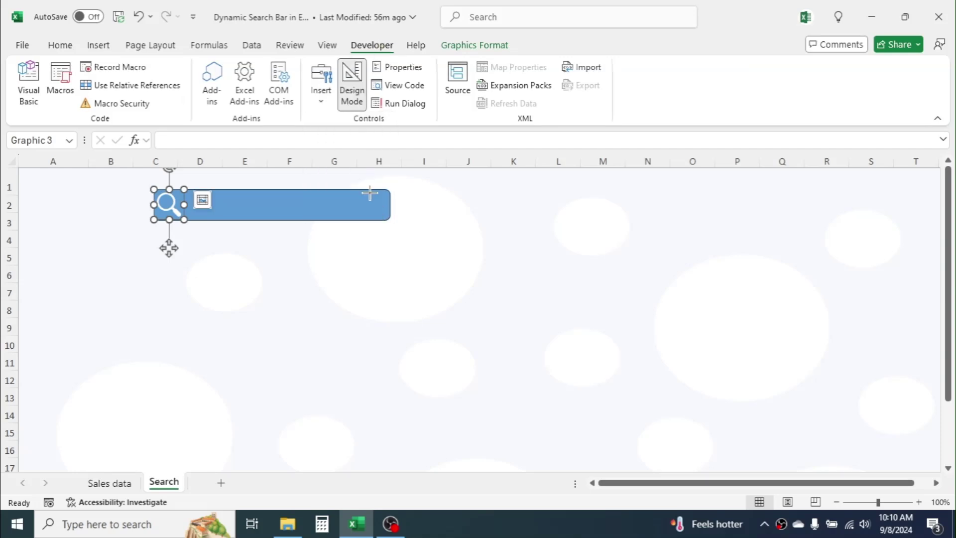
{"action": "left_click_drag", "start_coordinate": [219, 195], "coordinate": [396, 215]}
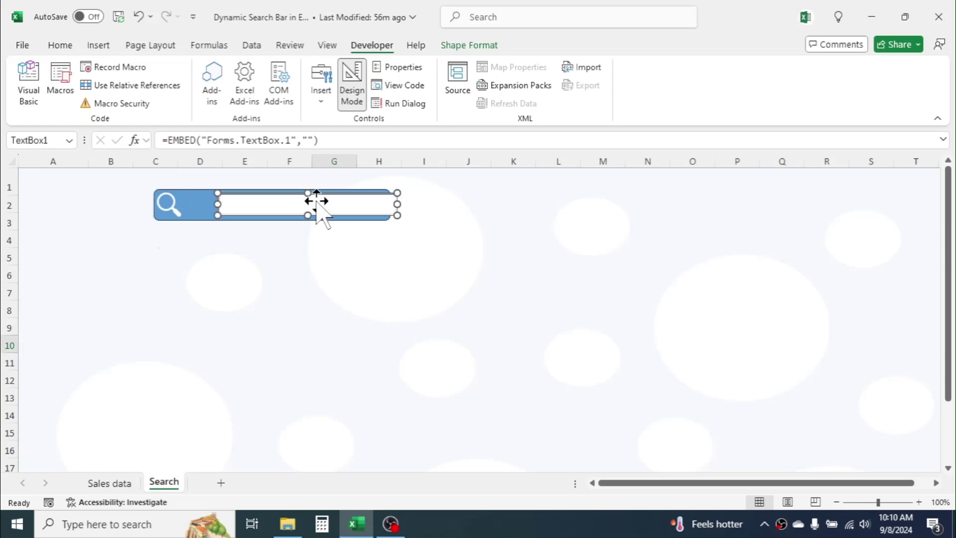
{"action": "left_click_drag", "start_coordinate": [316, 201], "coordinate": [293, 202]}
{"action": "left_click_drag", "start_coordinate": [371, 204], "coordinate": [382, 207]}
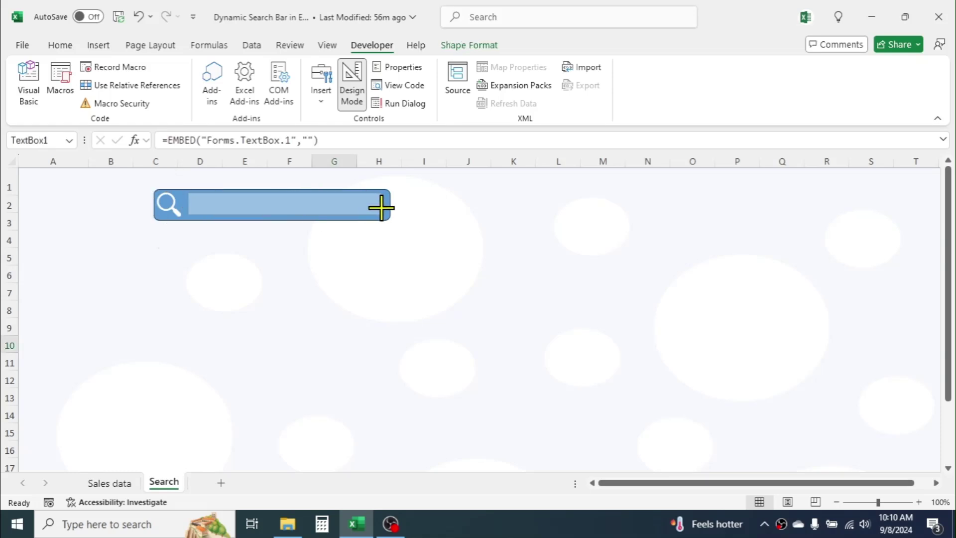
{"action": "right_click", "coordinate": [354, 207]}
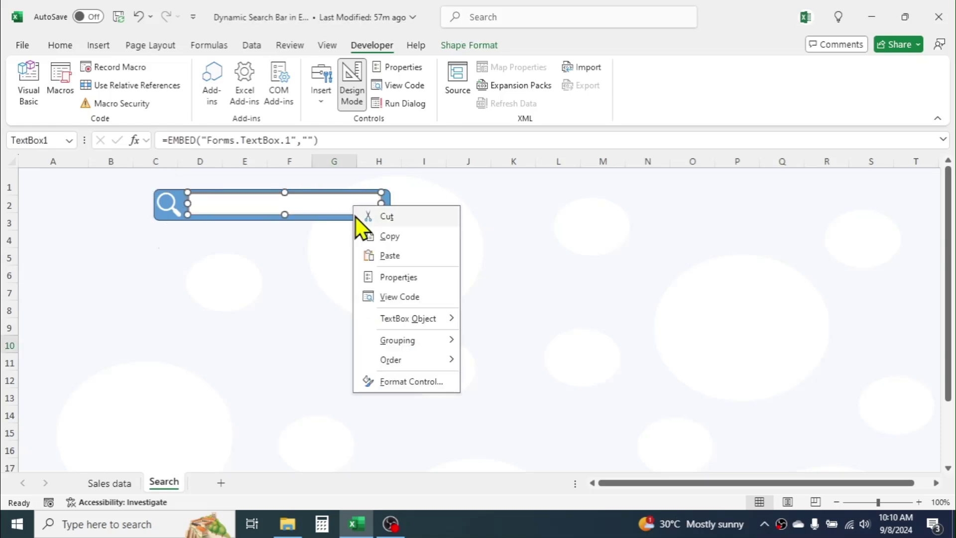
Step: Set TextBox1's linked cell to A1 in its Properties
{"action": "left_click", "coordinate": [394, 277]}
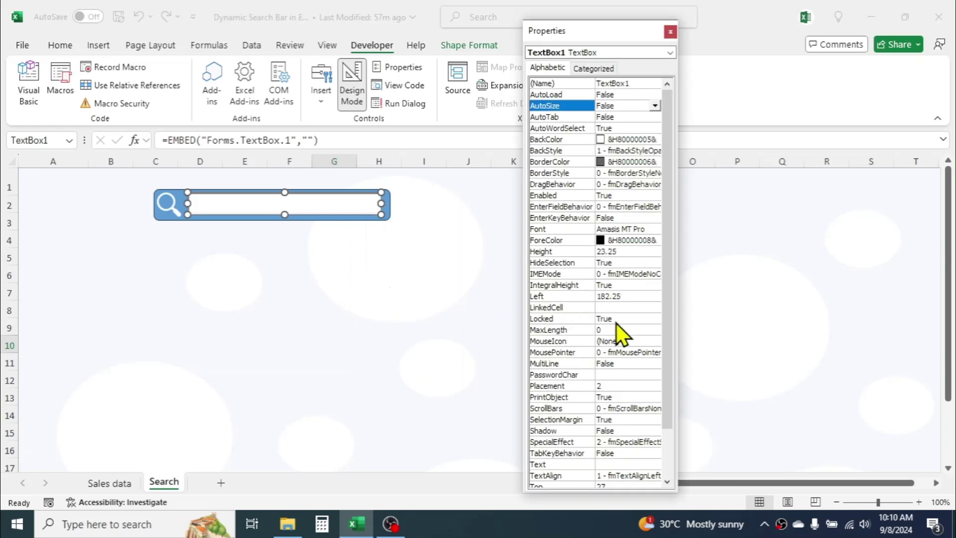
{"action": "left_click", "coordinate": [618, 308]}
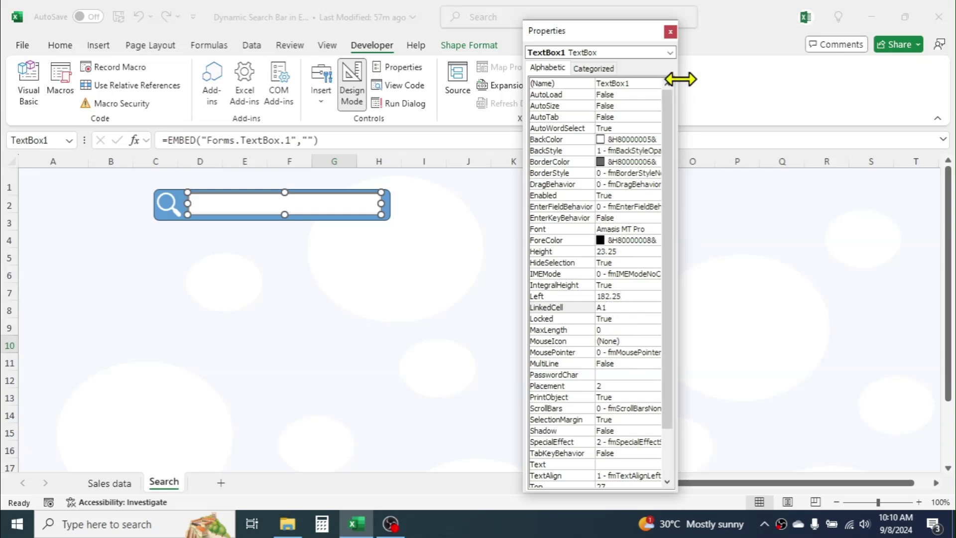
{"action": "left_click", "coordinate": [670, 32]}
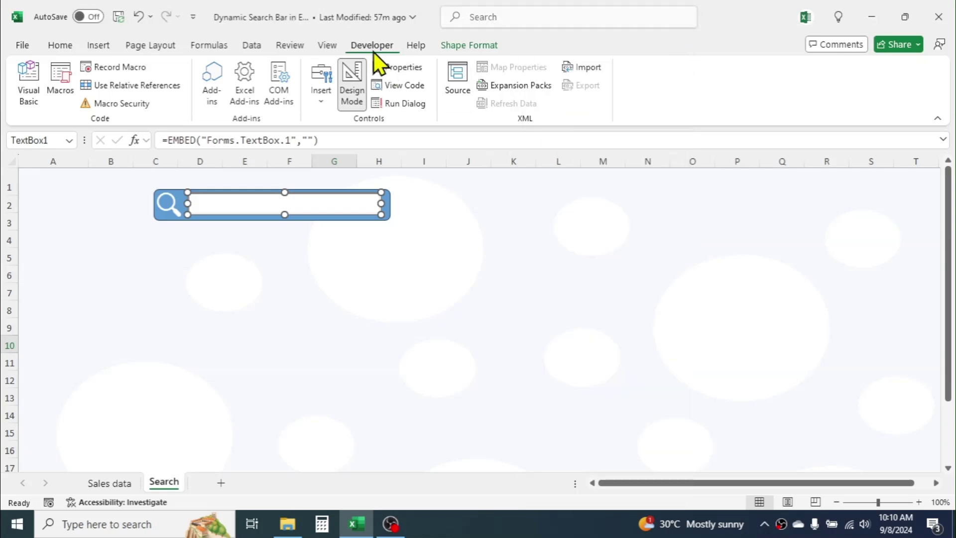
Step: Turn off Design Mode, test typing in the search box, then erase the test text
{"action": "left_click", "coordinate": [355, 90]}
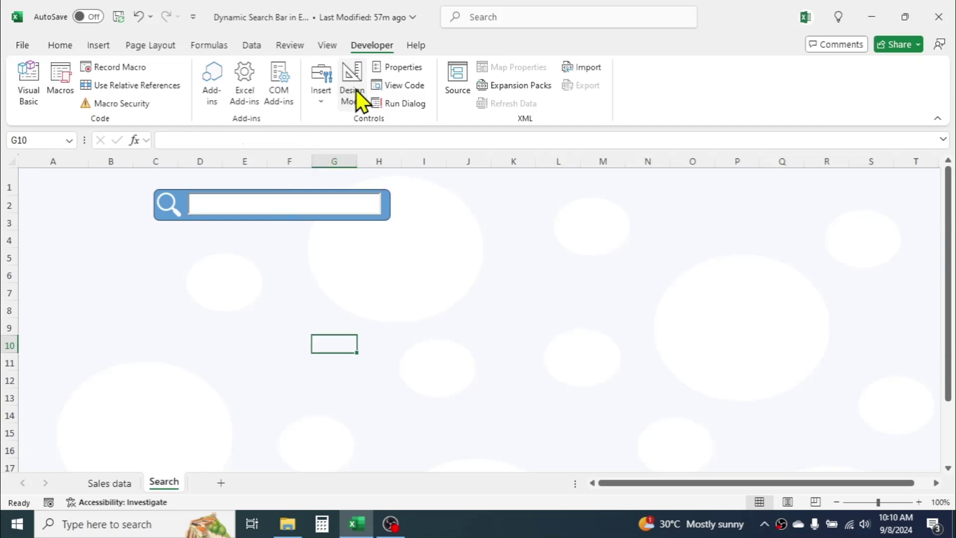
{"action": "left_click", "coordinate": [247, 206]}
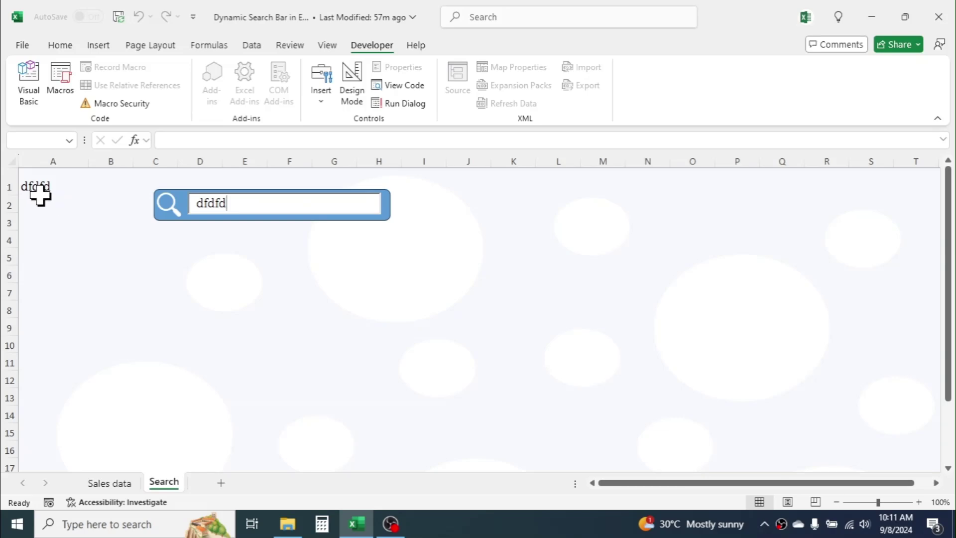
{"action": "key", "text": "BackSpace"}
{"action": "key", "text": "BackSpace"}
{"action": "key", "text": "BackSpace"}
{"action": "key", "text": "BackSpace"}
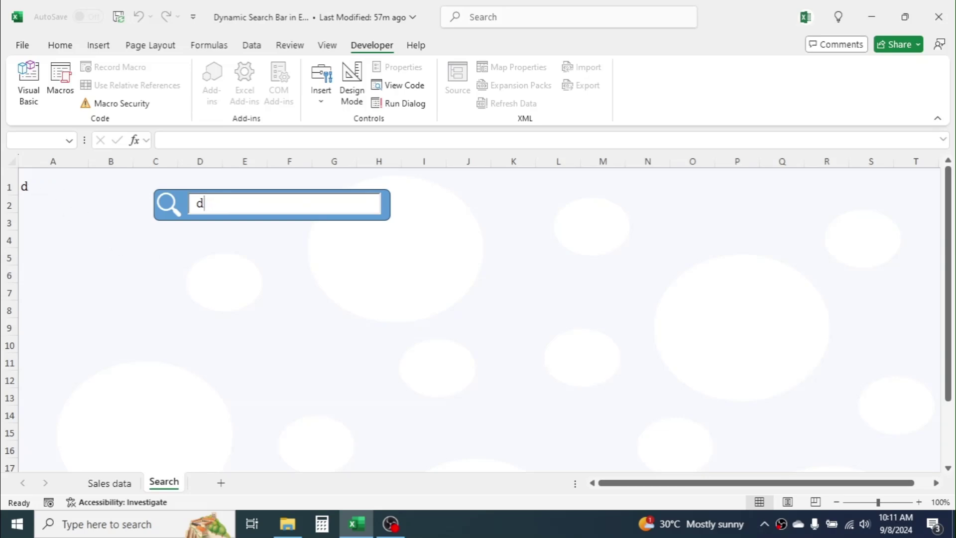
Step: Go to the Sales data sheet and select the whole table range A3:F103
{"action": "left_click", "coordinate": [262, 277]}
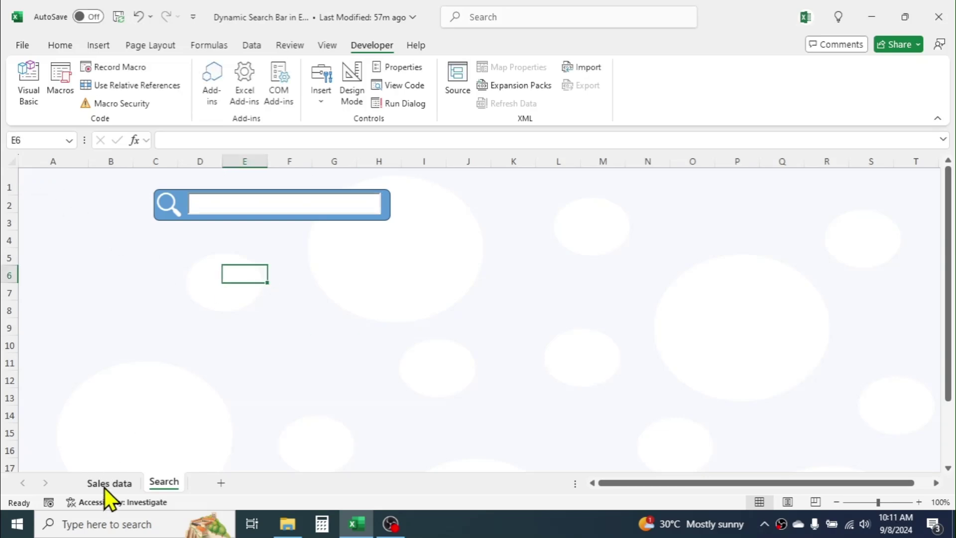
{"action": "left_click", "coordinate": [107, 487]}
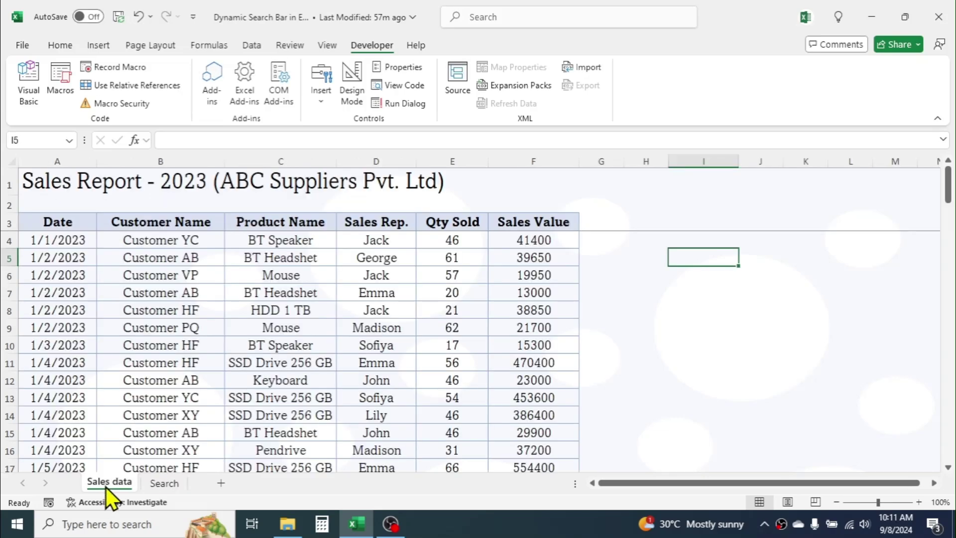
{"action": "left_click", "coordinate": [298, 306]}
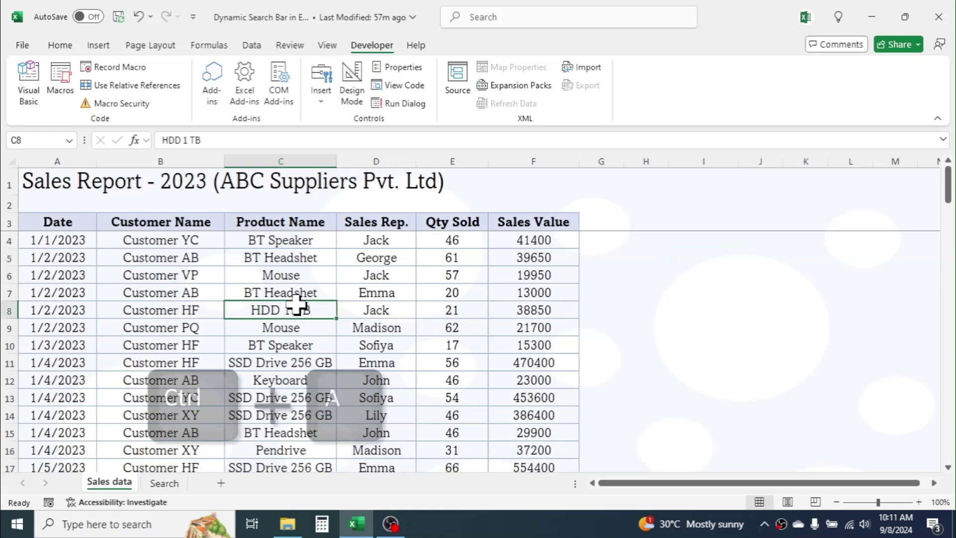
{"action": "key", "text": "ctrl+a"}
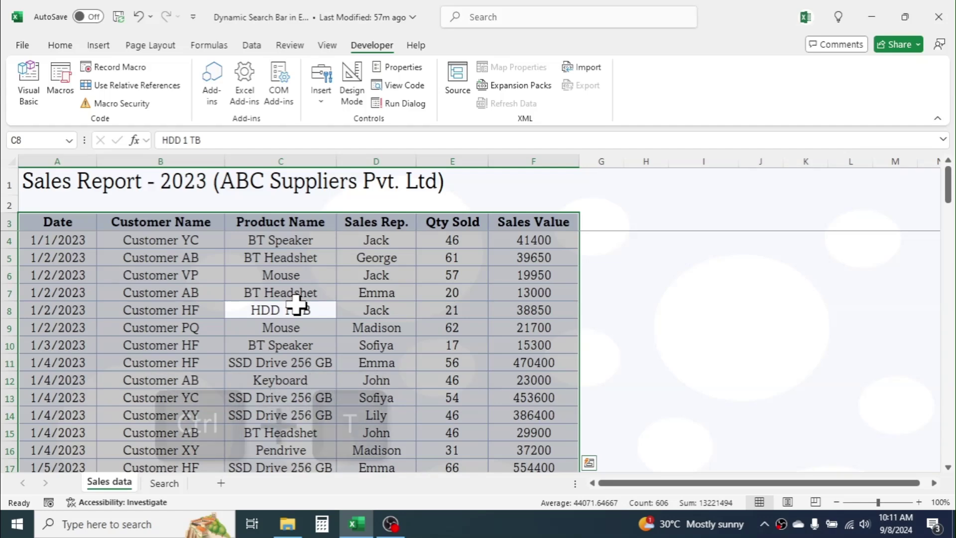
Step: Convert A3:F103 into a table with headers and copy its header row A3:F3
{"action": "key", "text": "ctrl+t"}
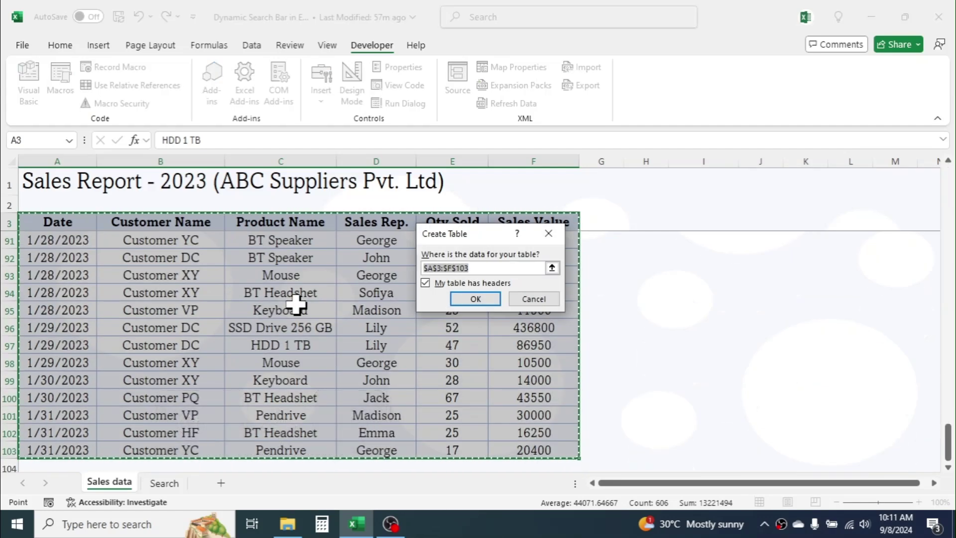
{"action": "left_click", "coordinate": [471, 300]}
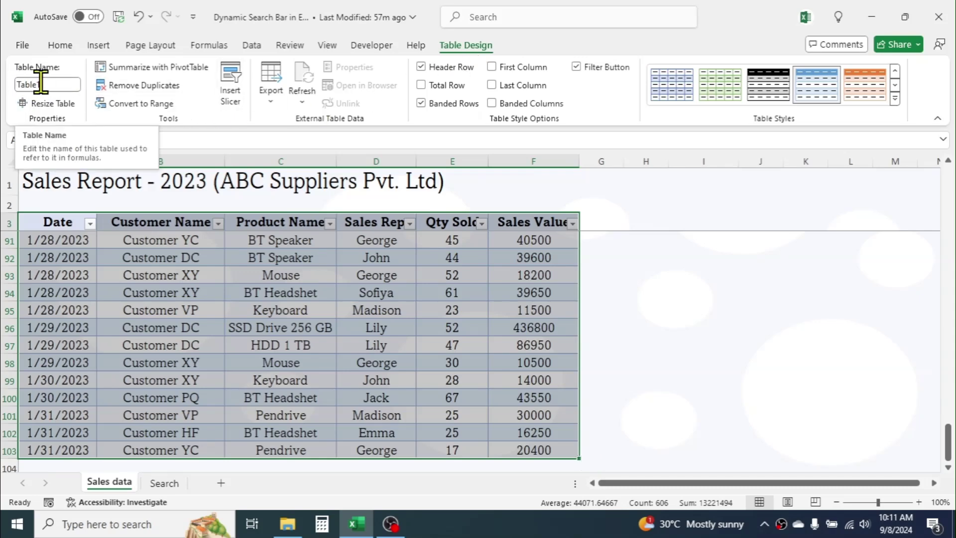
{"action": "left_click_drag", "start_coordinate": [62, 220], "coordinate": [536, 226]}
{"action": "key", "text": "ctrl+c"}
Step: Paste the six sales headers into row 4 of the Search sheet, starting at A4
{"action": "left_click", "coordinate": [168, 483]}
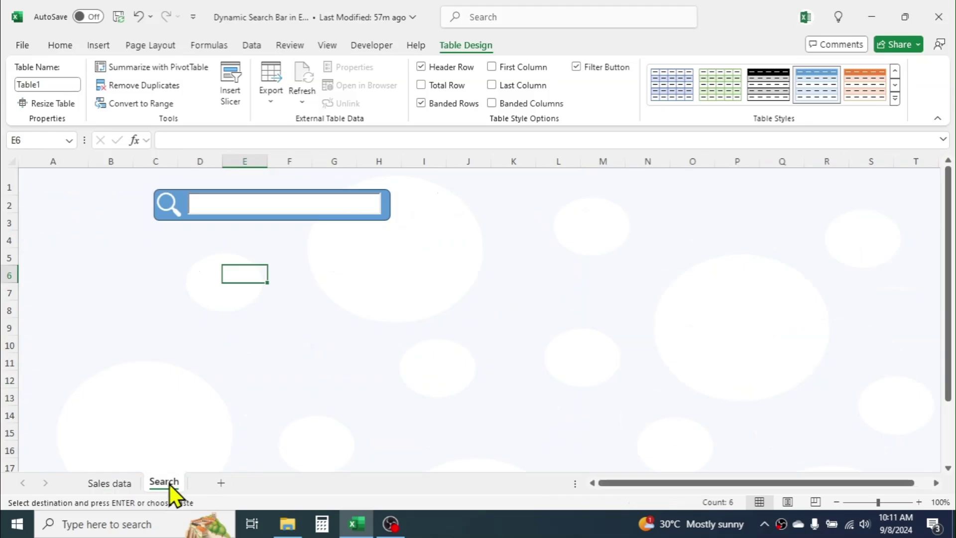
{"action": "left_click", "coordinate": [50, 238]}
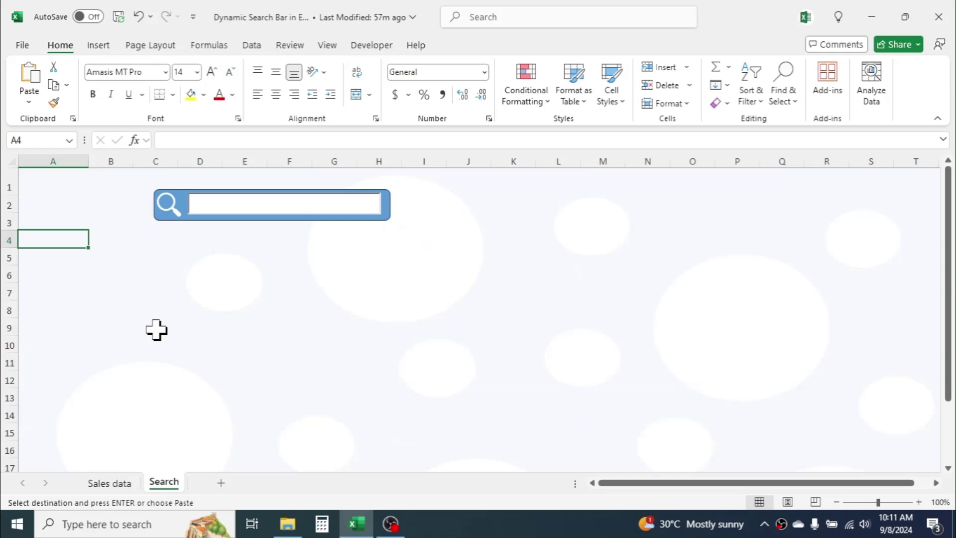
{"action": "key", "text": "ctrl+v"}
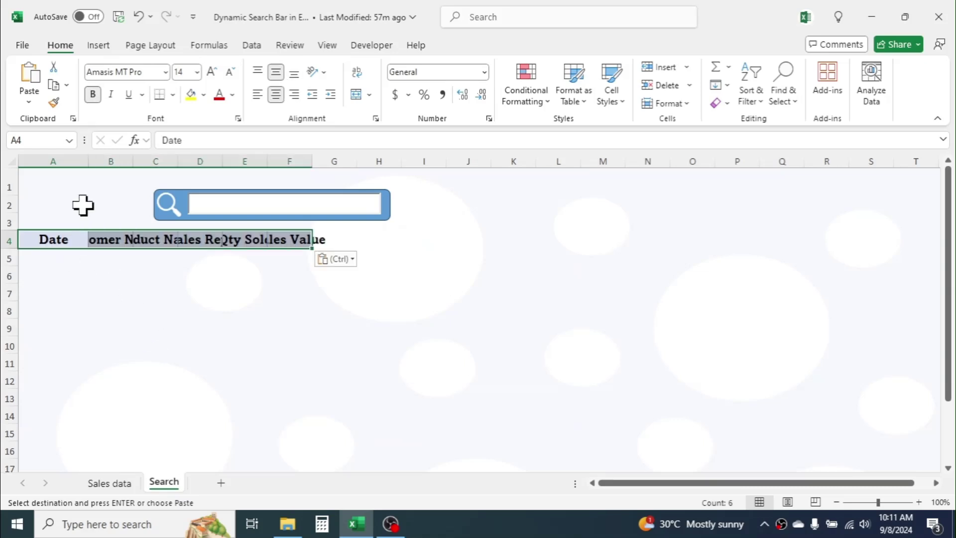
Step: AutoFit and widen the header columns, then shorten the blue search bar from the right
{"action": "left_click", "coordinate": [130, 272]}
{"action": "double_click", "coordinate": [133, 161]}
{"action": "double_click", "coordinate": [242, 161]}
{"action": "double_click", "coordinate": [339, 161]}
{"action": "double_click", "coordinate": [410, 161]}
{"action": "double_click", "coordinate": [468, 161]}
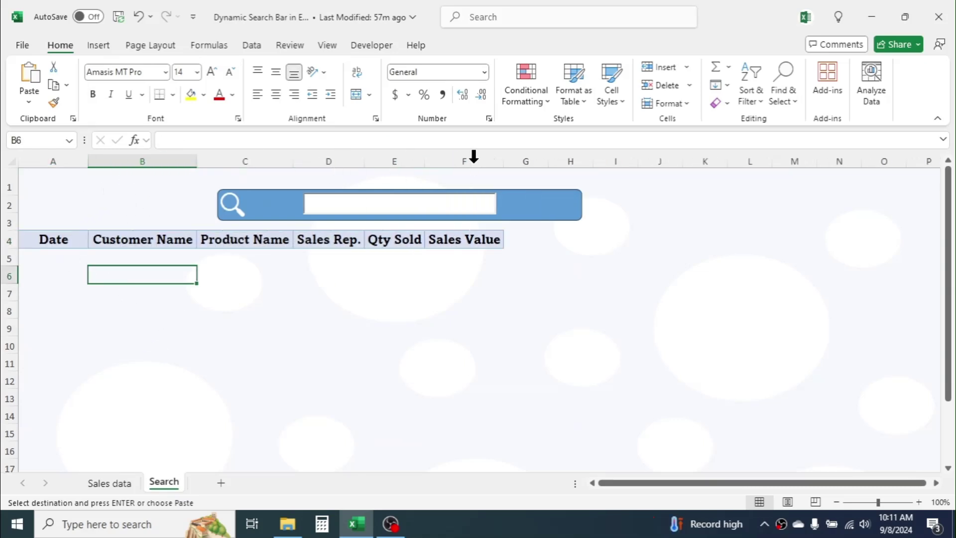
{"action": "left_click_drag", "start_coordinate": [391, 163], "coordinate": [584, 161]}
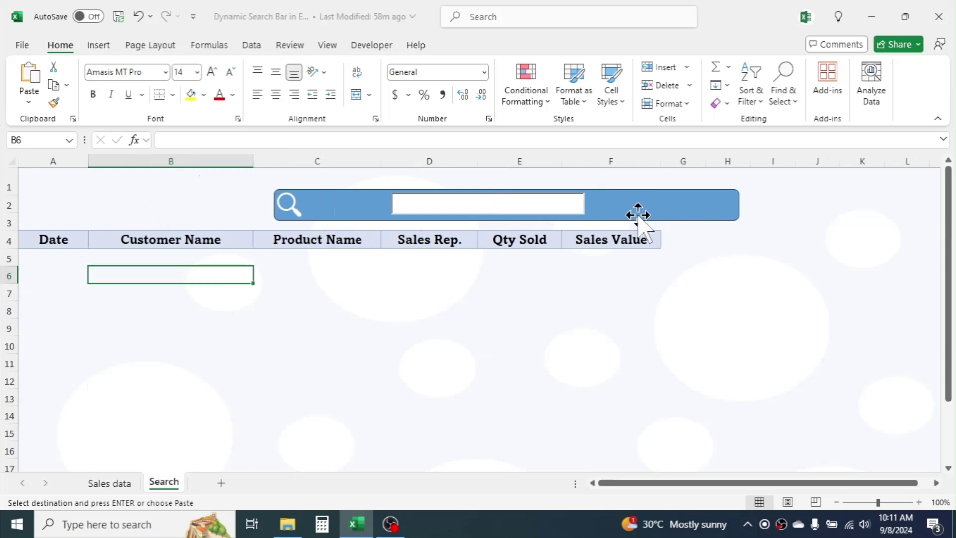
{"action": "left_click", "coordinate": [687, 207]}
{"action": "left_click_drag", "start_coordinate": [739, 205], "coordinate": [488, 208]}
Step: In Design Mode, move the white text box inside the blue search bar
{"action": "left_click", "coordinate": [543, 199]}
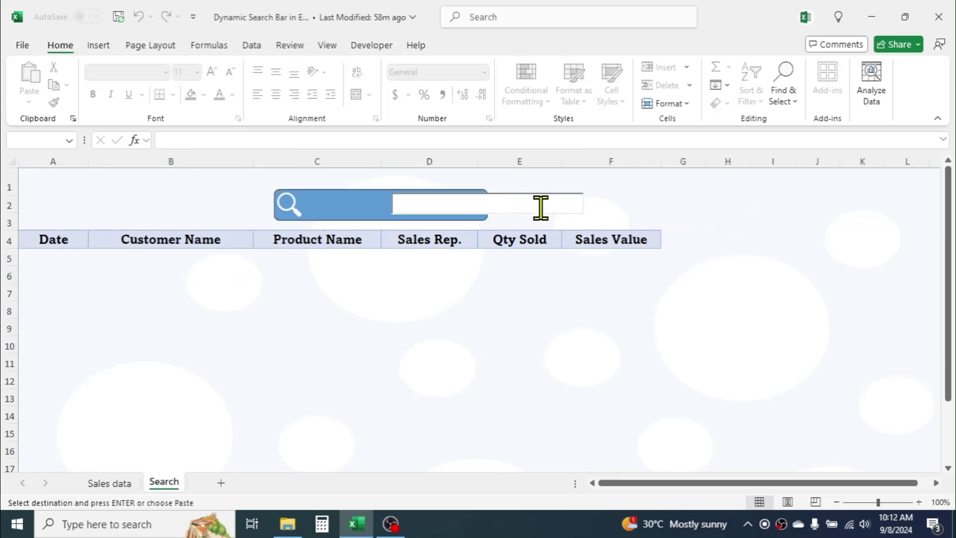
{"action": "left_click", "coordinate": [375, 47]}
{"action": "left_click", "coordinate": [354, 86]}
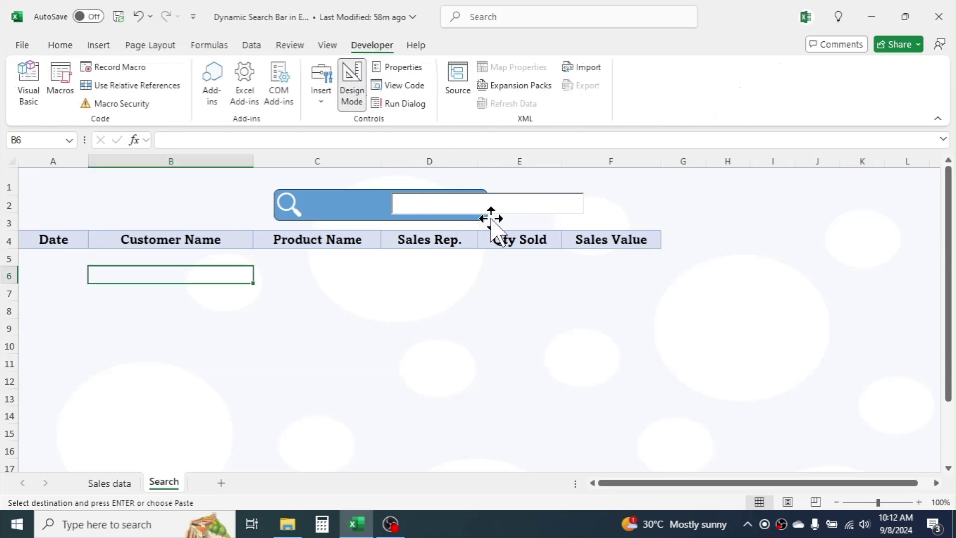
{"action": "left_click", "coordinate": [516, 198]}
{"action": "left_click_drag", "start_coordinate": [516, 199], "coordinate": [481, 204]}
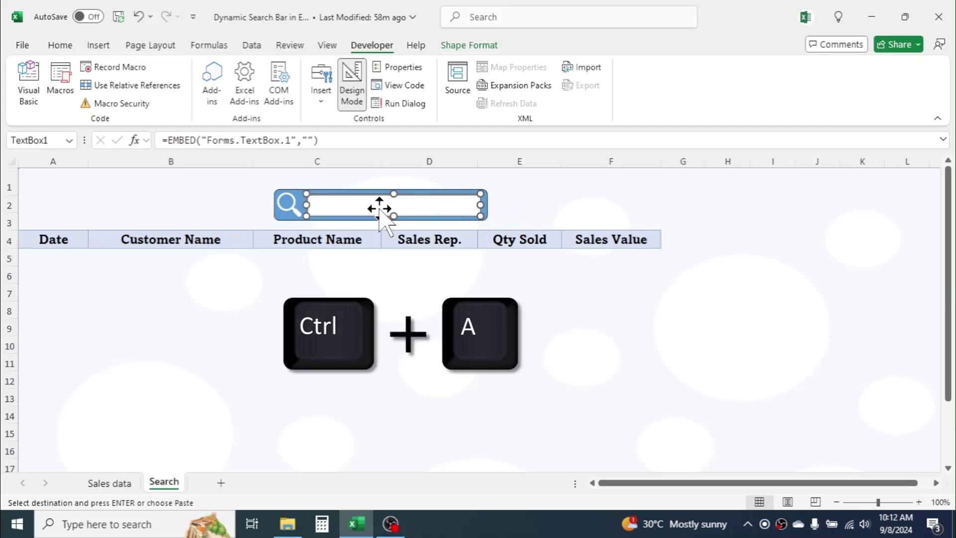
Step: Group the bar, icon and text box, and move the group left above the headers
{"action": "key", "text": "ctrl+a"}
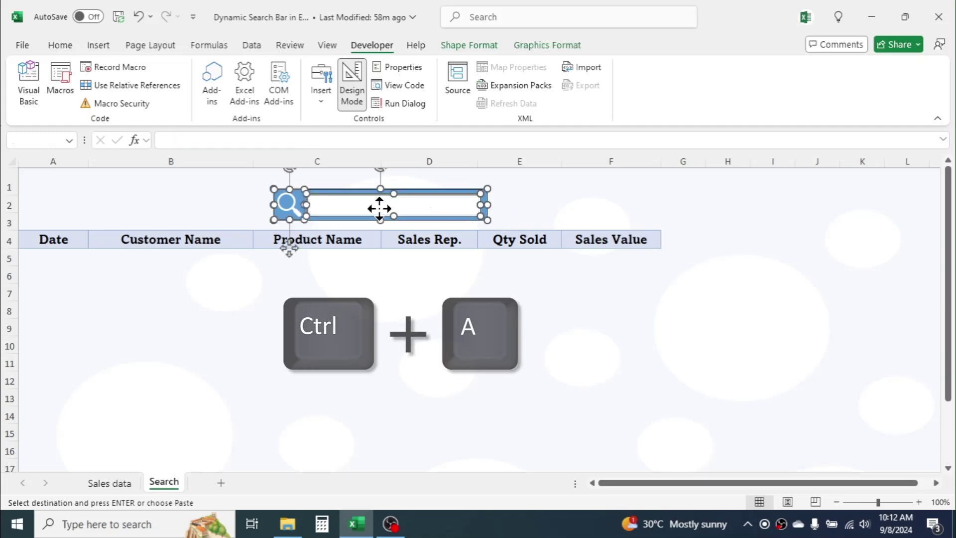
{"action": "left_click", "coordinate": [550, 46]}
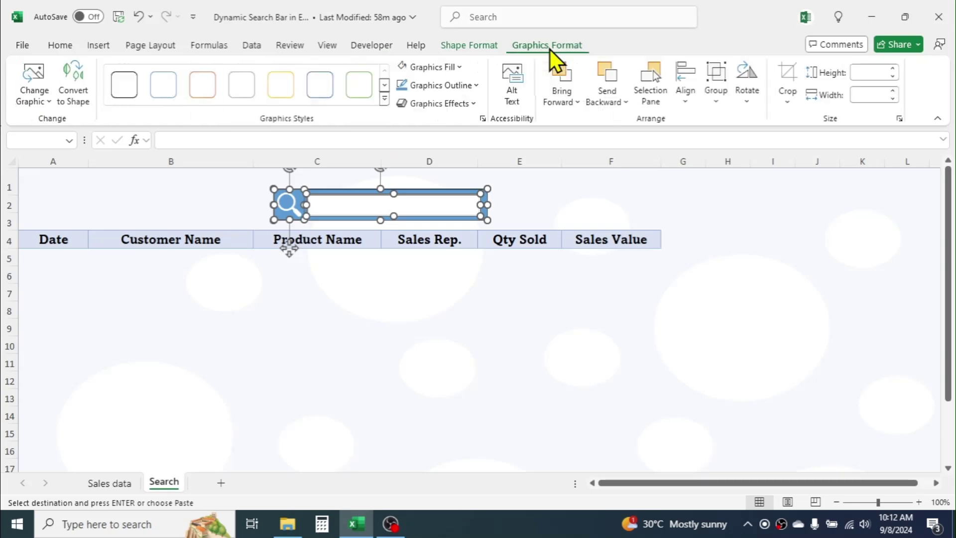
{"action": "left_click", "coordinate": [715, 106]}
{"action": "left_click", "coordinate": [735, 124]}
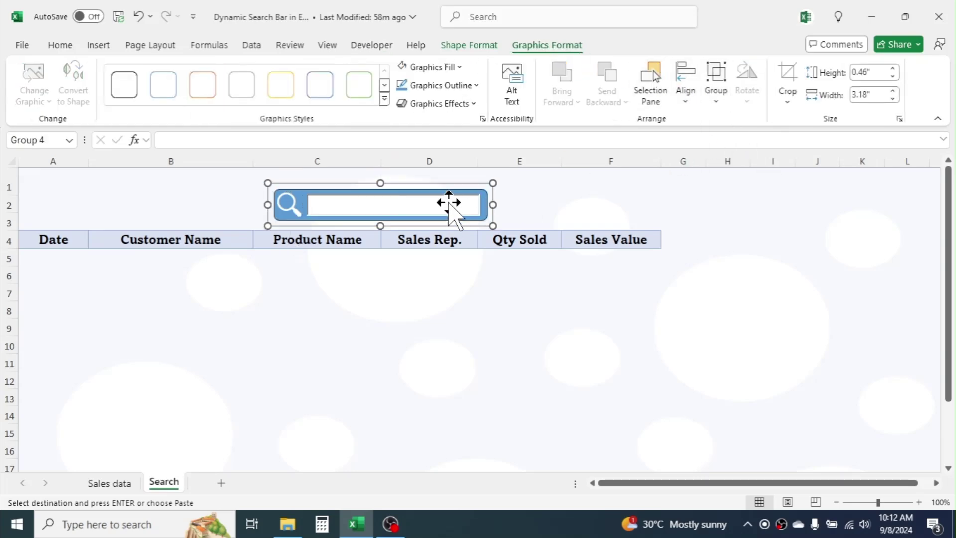
{"action": "left_click_drag", "start_coordinate": [442, 184], "coordinate": [402, 182]}
{"action": "key", "text": "Escape"}
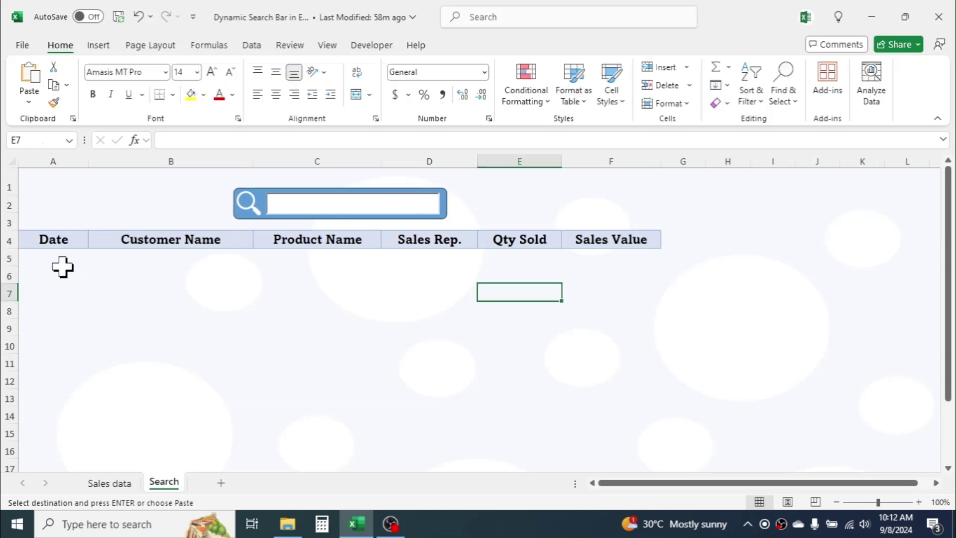
Step: Begin A5's formula as =FILTER(Table1,NOT(ISERROR(SEARCH( using the Table1 autocomplete
{"action": "left_click", "coordinate": [62, 260]}
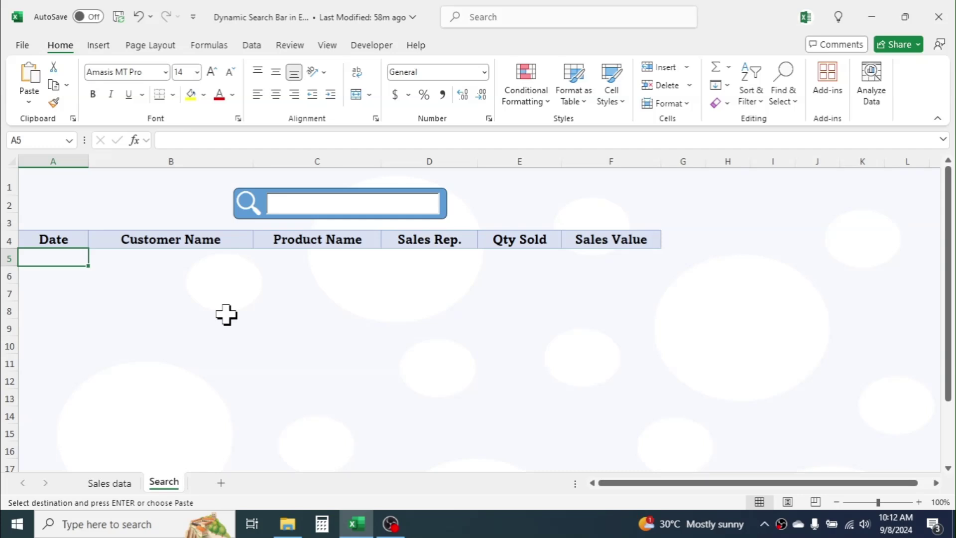
{"action": "type", "text": "=FIL"}
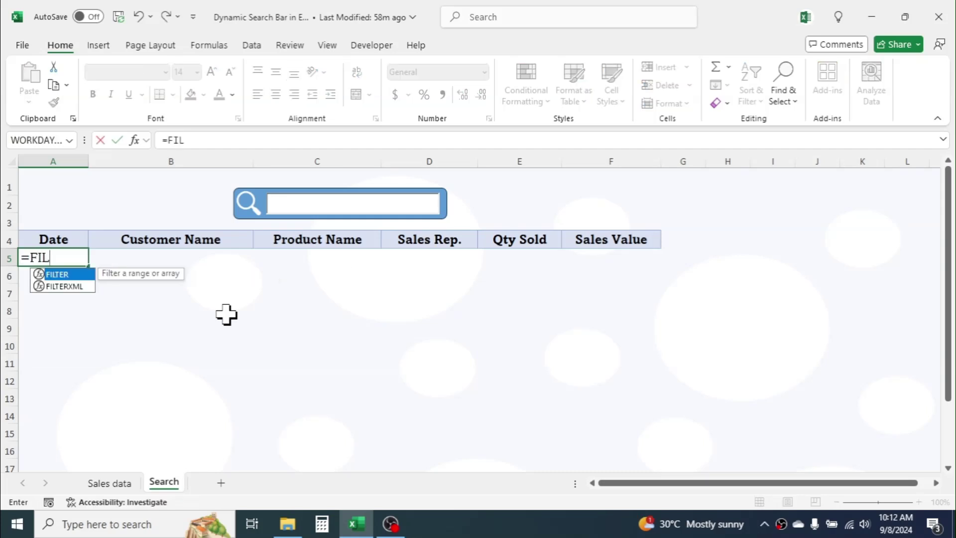
{"action": "type", "text": "TER("}
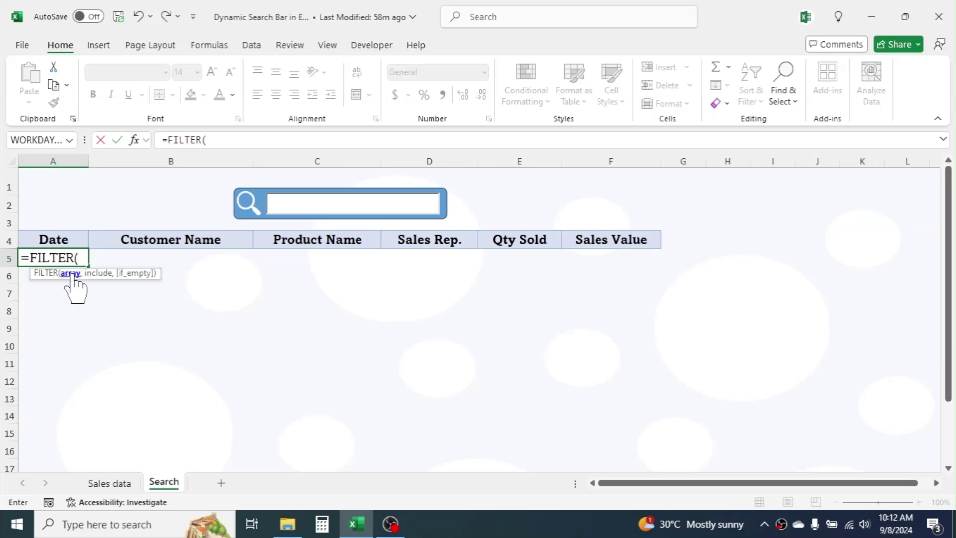
{"action": "type", "text": "tab"}
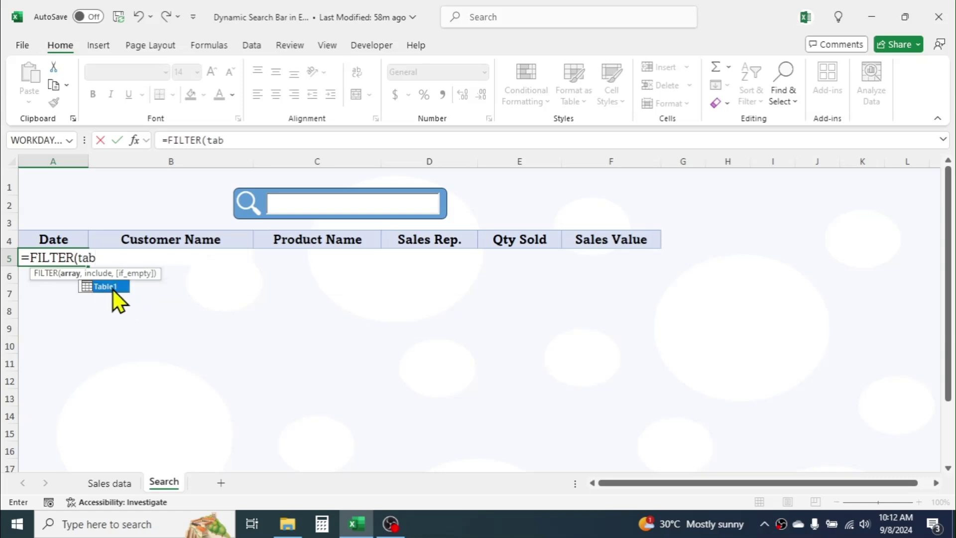
{"action": "double_click", "coordinate": [111, 288]}
{"action": "type", "text": ","}
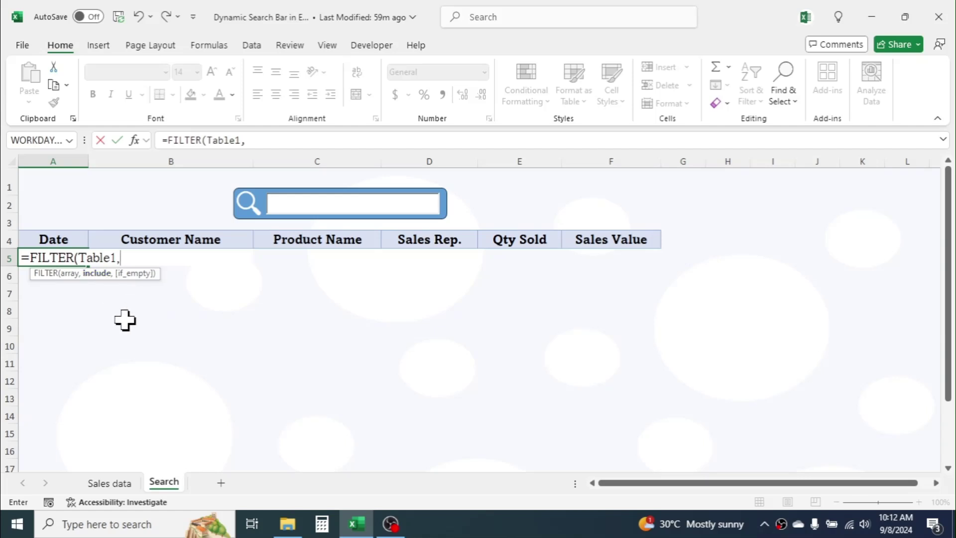
{"action": "type", "text": "NOT("}
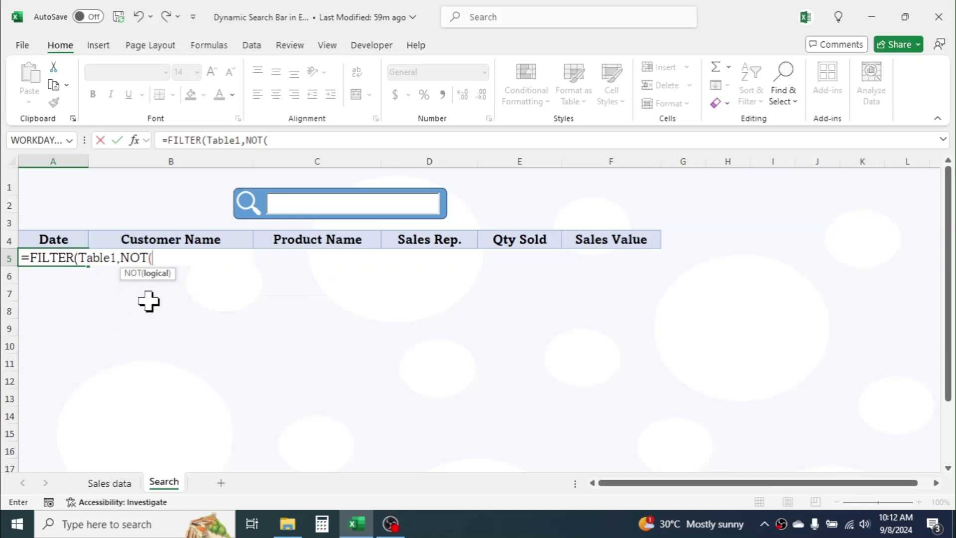
{"action": "type", "text": "IS"}
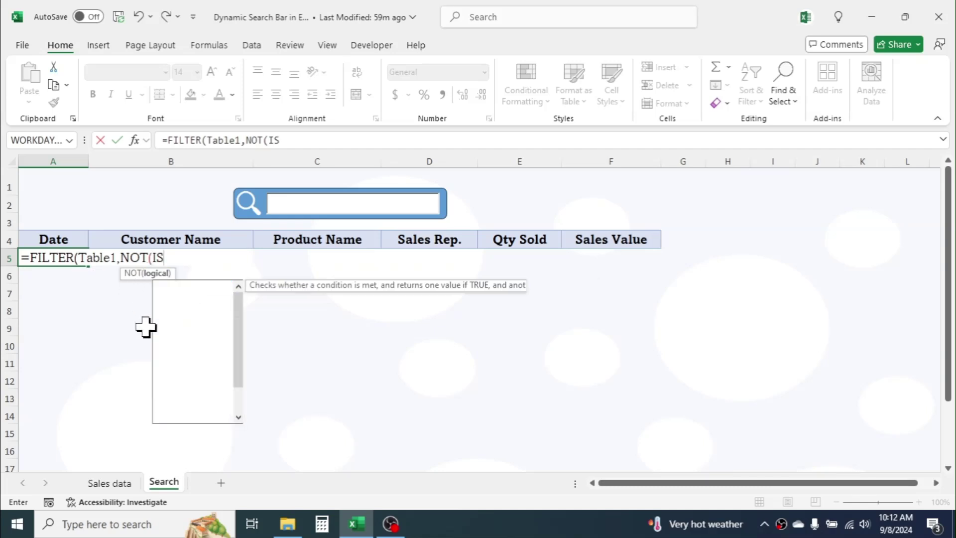
{"action": "type", "text": "ERROR"}
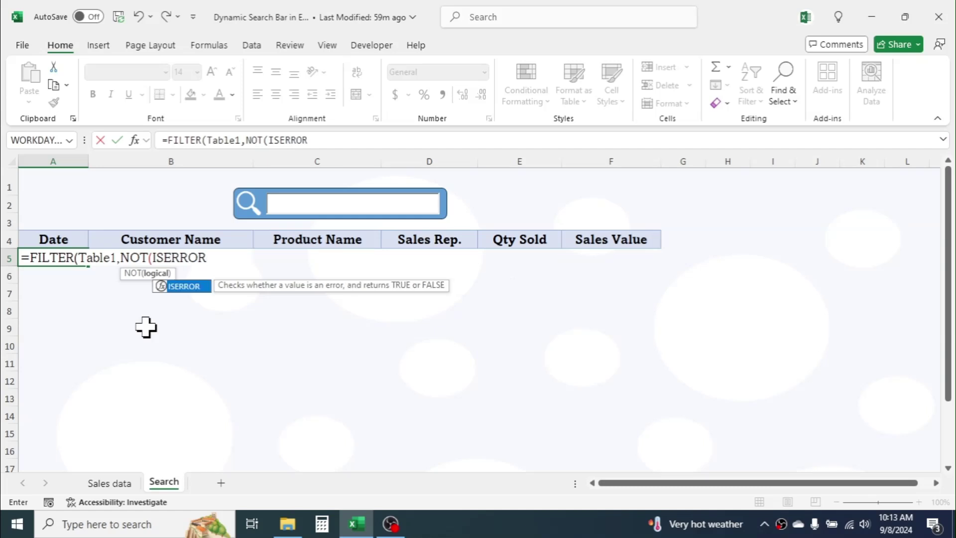
{"action": "type", "text": "("}
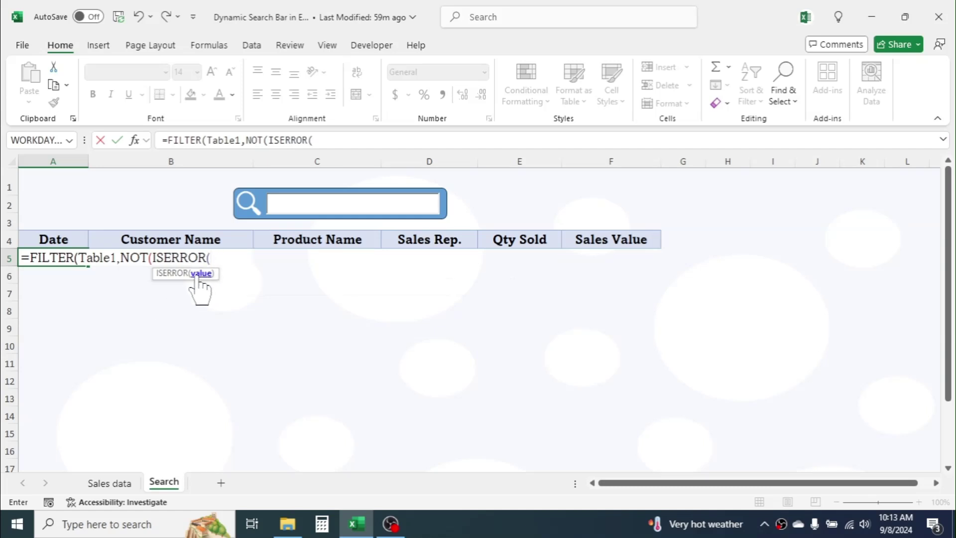
{"action": "type", "text": "SEARCH"}
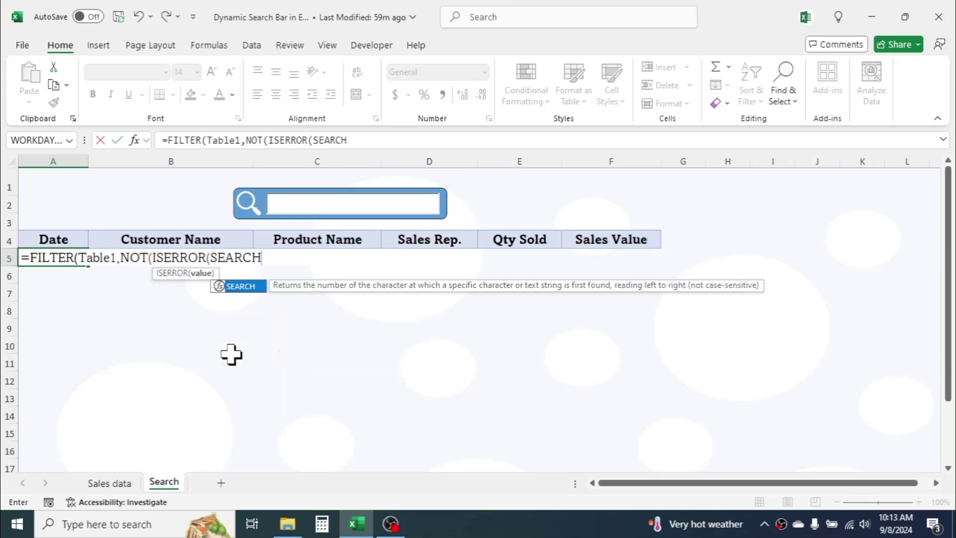
{"action": "type", "text": "("}
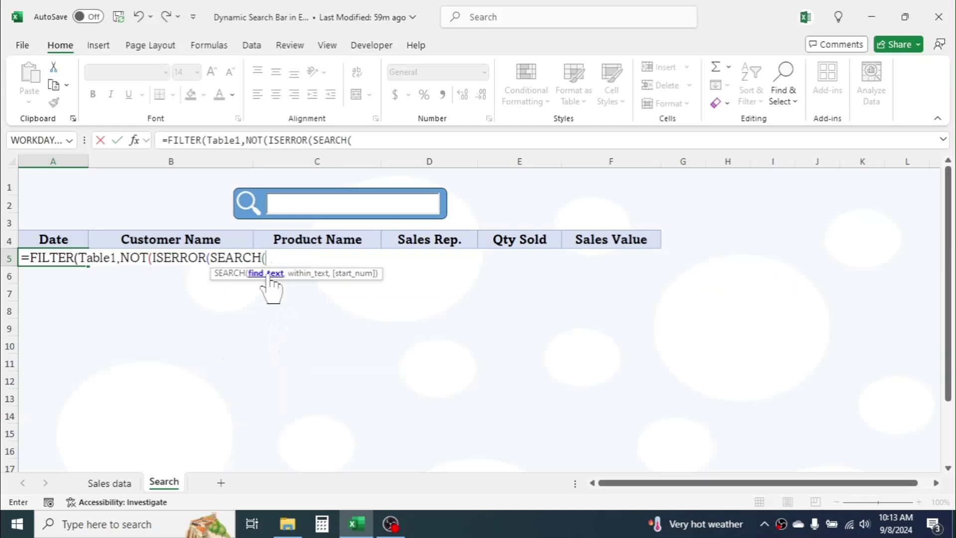
Step: Make A1 the SEARCH keyword and start the searched text with Table1[Date]
{"action": "left_click", "coordinate": [44, 177]}
{"action": "type", "text": ","}
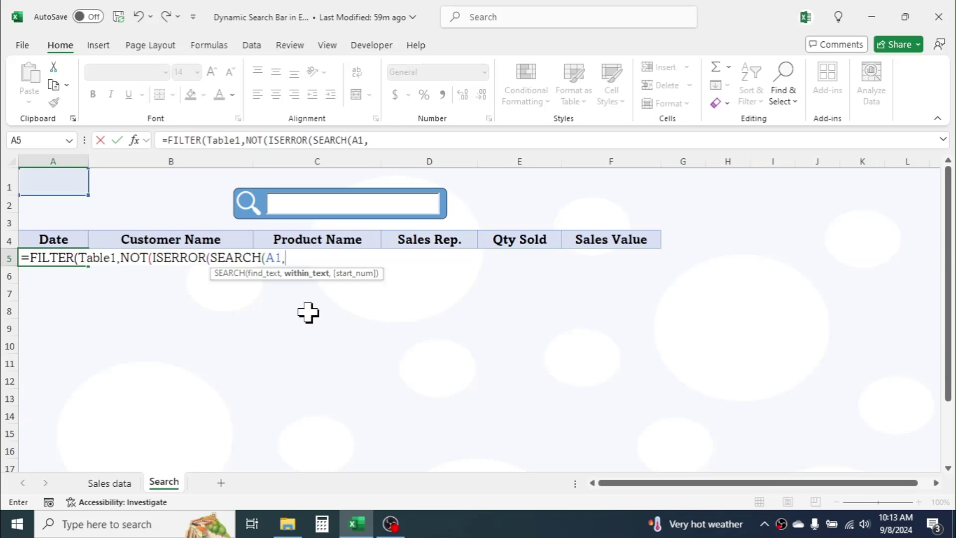
{"action": "type", "text": "tab"}
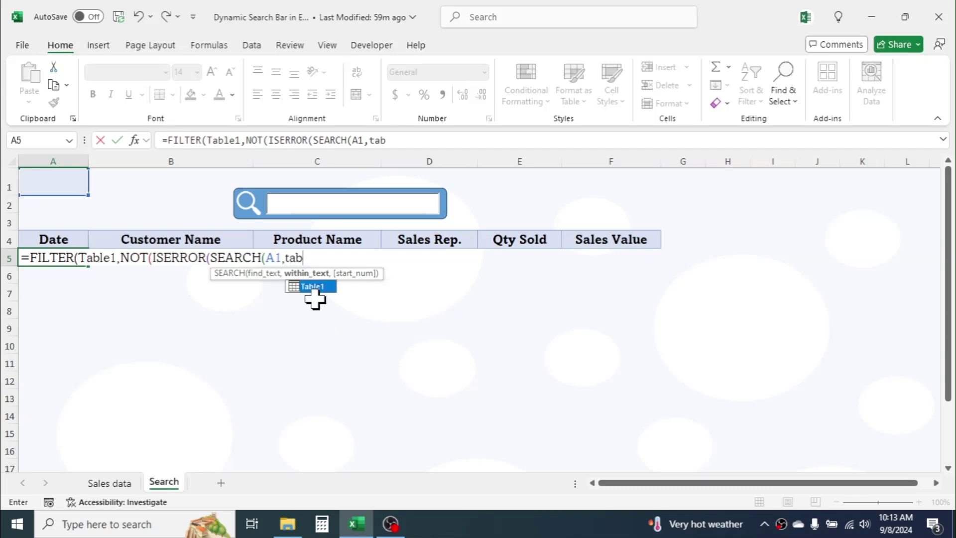
{"action": "double_click", "coordinate": [317, 291]}
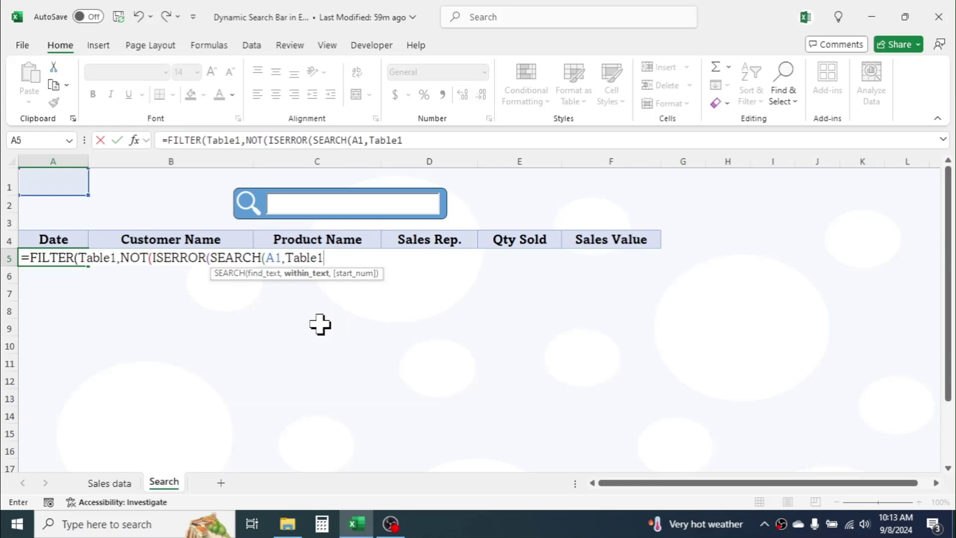
{"action": "type", "text": "["}
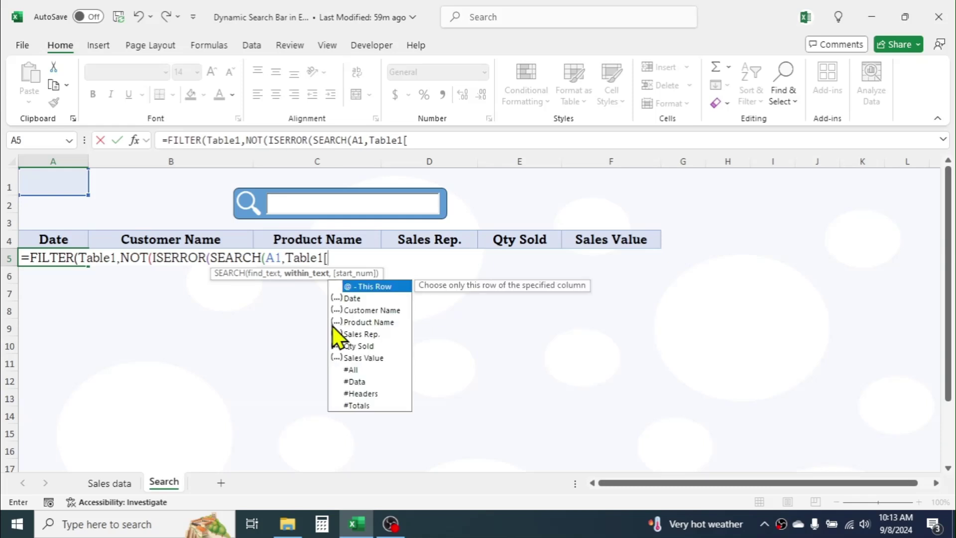
{"action": "double_click", "coordinate": [359, 299]}
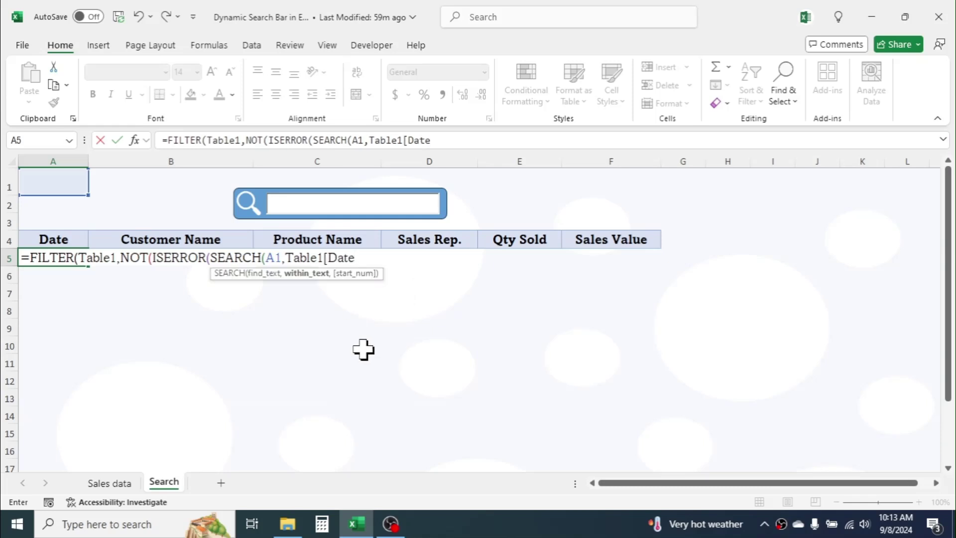
{"action": "type", "text": "]"}
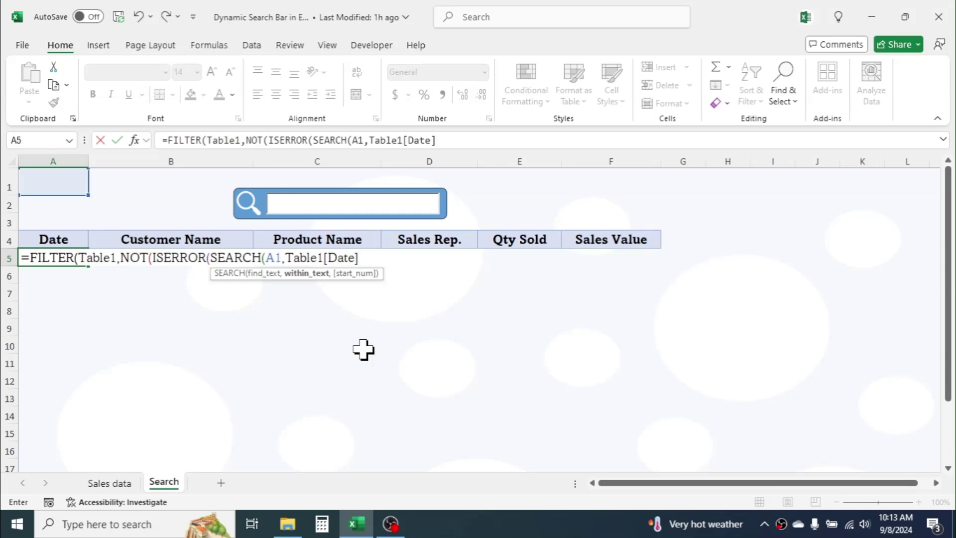
Step: Append Table1[Customer Name] and Table1[Product Name], each joined with "*"
{"action": "type", "text": "&\"*\"&tab"}
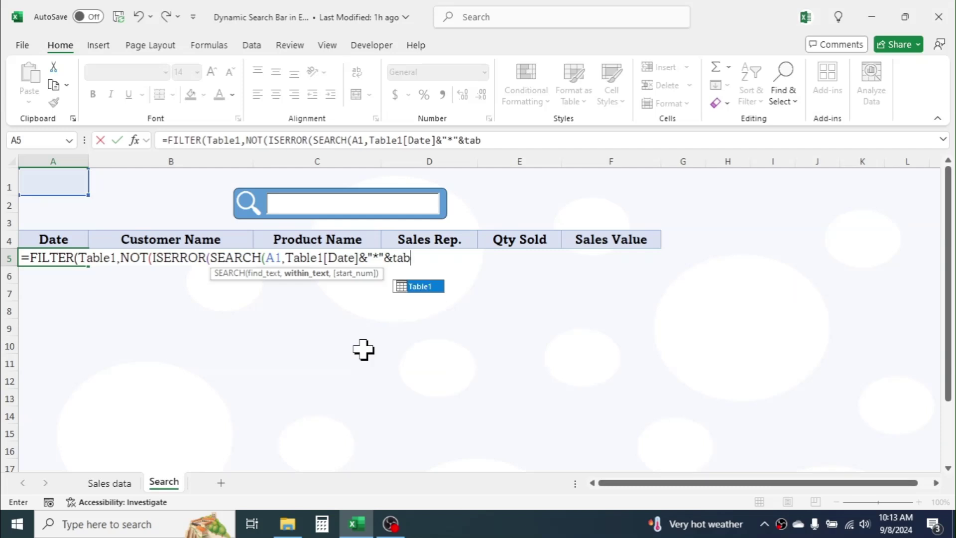
{"action": "double_click", "coordinate": [426, 285]}
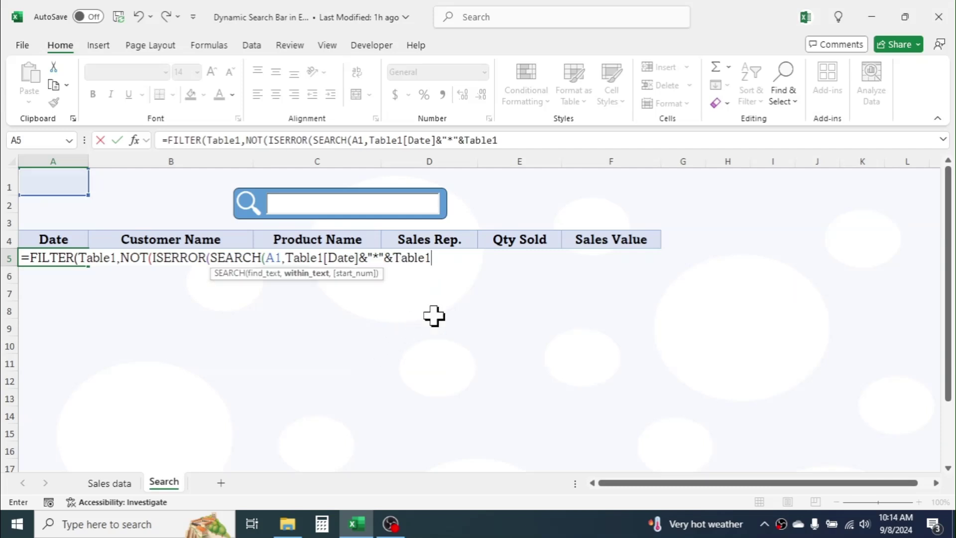
{"action": "type", "text": "["}
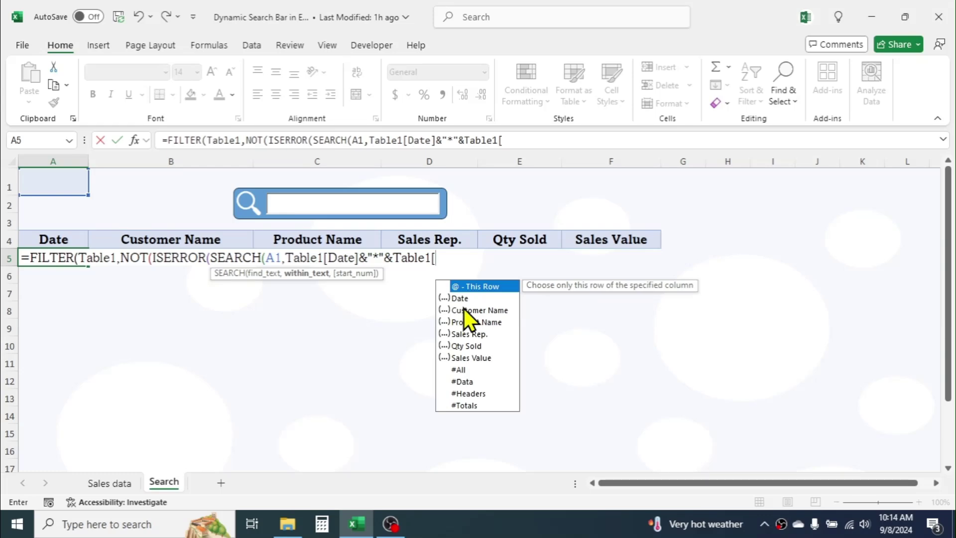
{"action": "double_click", "coordinate": [463, 311]}
{"action": "type", "text": "]"}
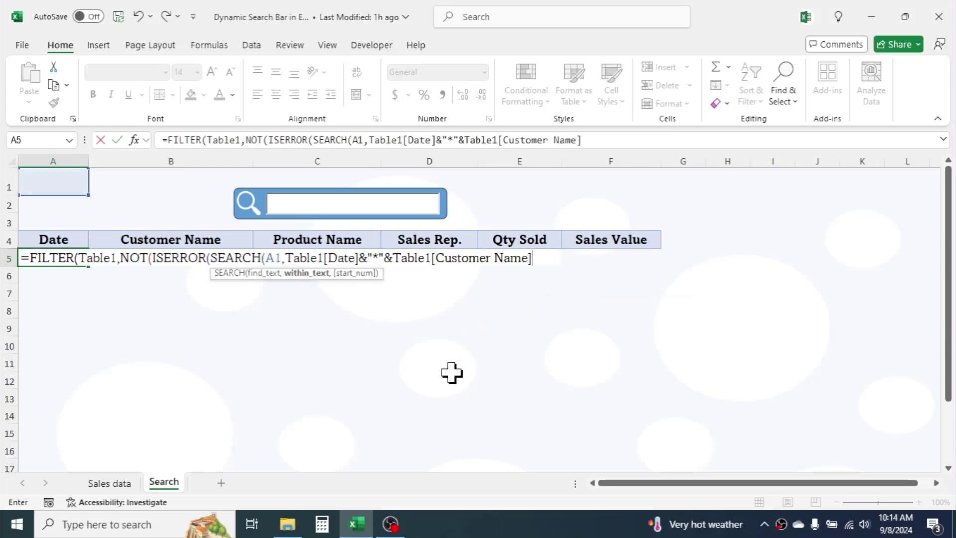
{"action": "type", "text": "&\"*\"&tab"}
{"action": "key", "text": "Tab"}
{"action": "type", "text": "["}
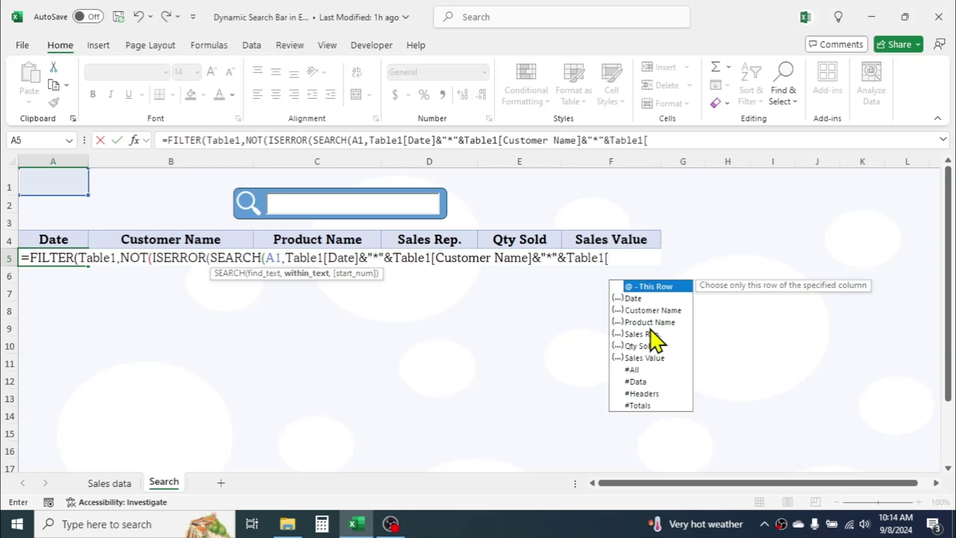
{"action": "double_click", "coordinate": [649, 324]}
{"action": "type", "text": "]&\"*"}
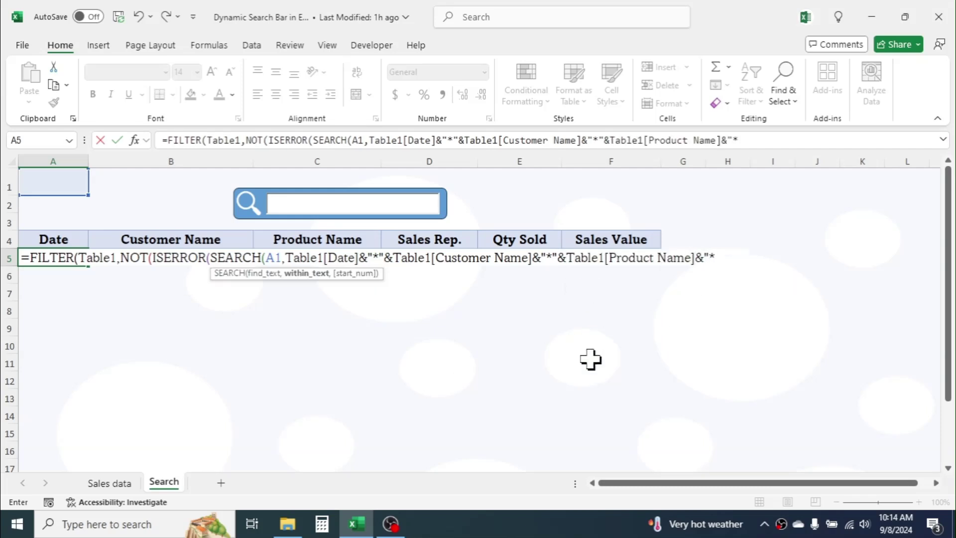
{"action": "type", "text": "\"&tab"}
Step: Append Table1[Sales Rep.] and Table1[Qty Sold], each joined with "*"
{"action": "key", "text": "Tab"}
{"action": "type", "text": "["}
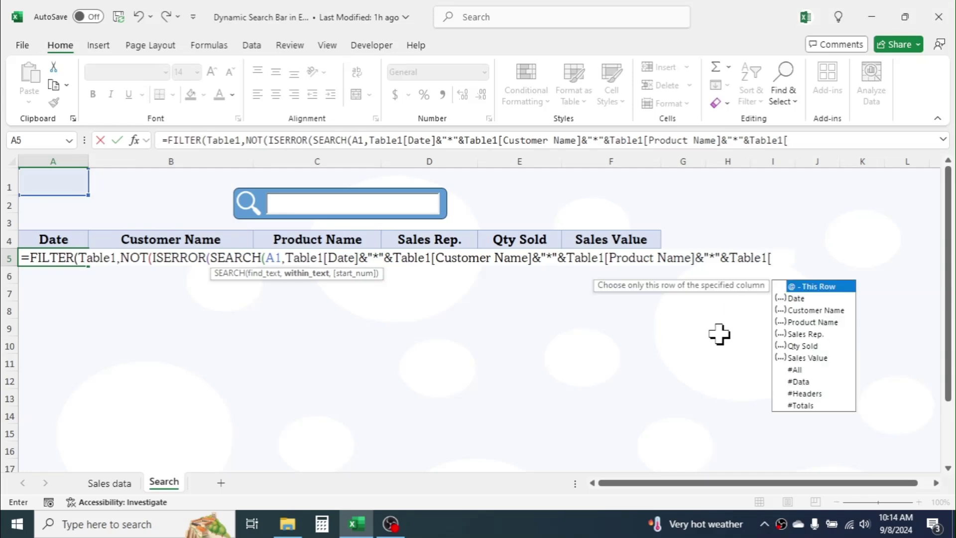
{"action": "key", "text": "Down"}
{"action": "key", "text": "Down"}
{"action": "key", "text": "Down"}
{"action": "key", "text": "Down"}
{"action": "key", "text": "Tab"}
{"action": "type", "text": "]&\"*\""}
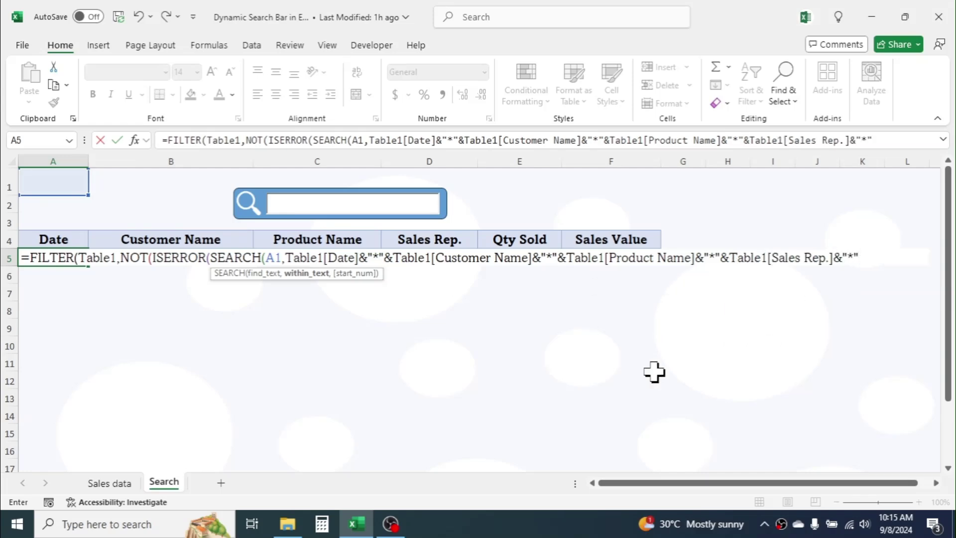
{"action": "type", "text": "&ta"}
{"action": "key", "text": "Tab"}
{"action": "type", "text": "["}
{"action": "double_click", "coordinate": [909, 348]}
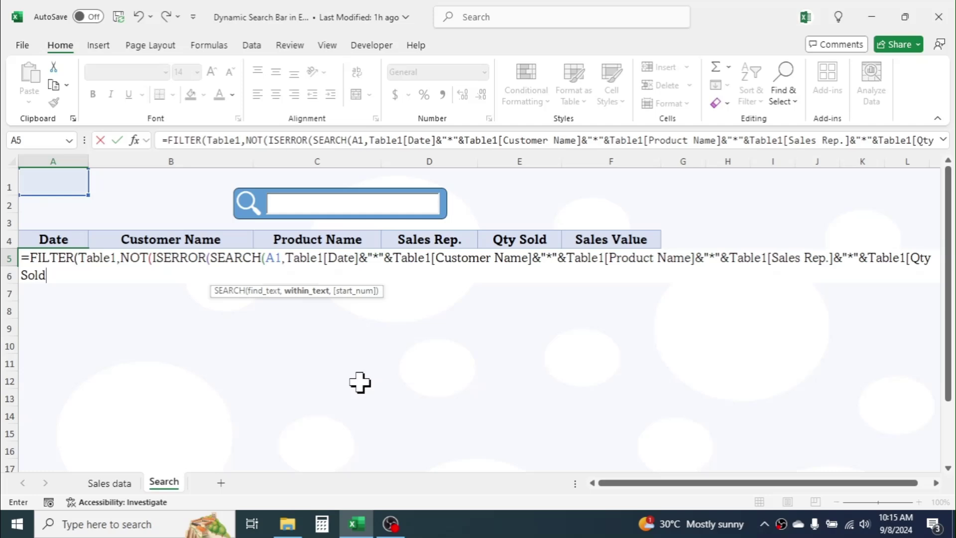
{"action": "type", "text": "]&\"*\"&tab"}
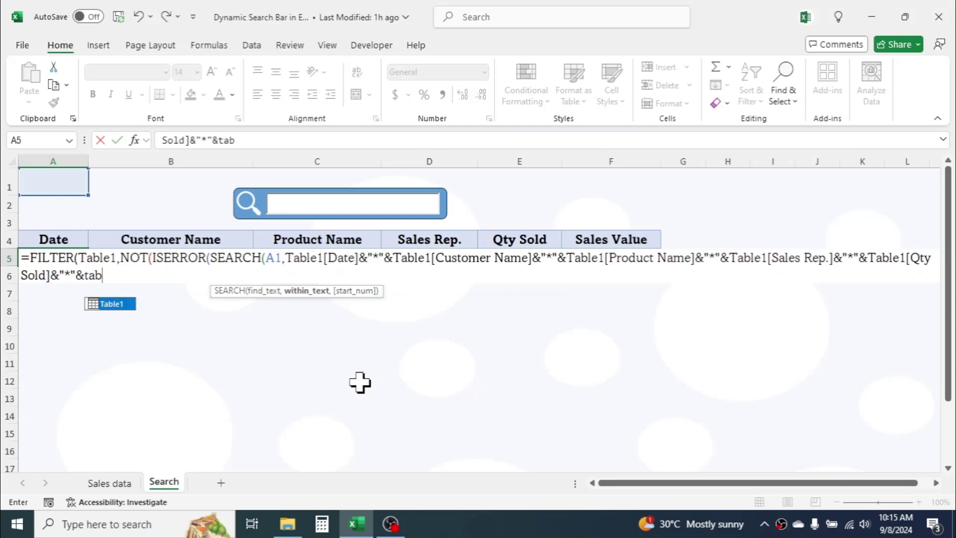
Step: Add Table1[Sales Value], close the condition, and finish with "" as the if_empty result
{"action": "key", "text": "Tab"}
{"action": "type", "text": "["}
{"action": "double_click", "coordinate": [157, 375]}
{"action": "type", "text": "]"}
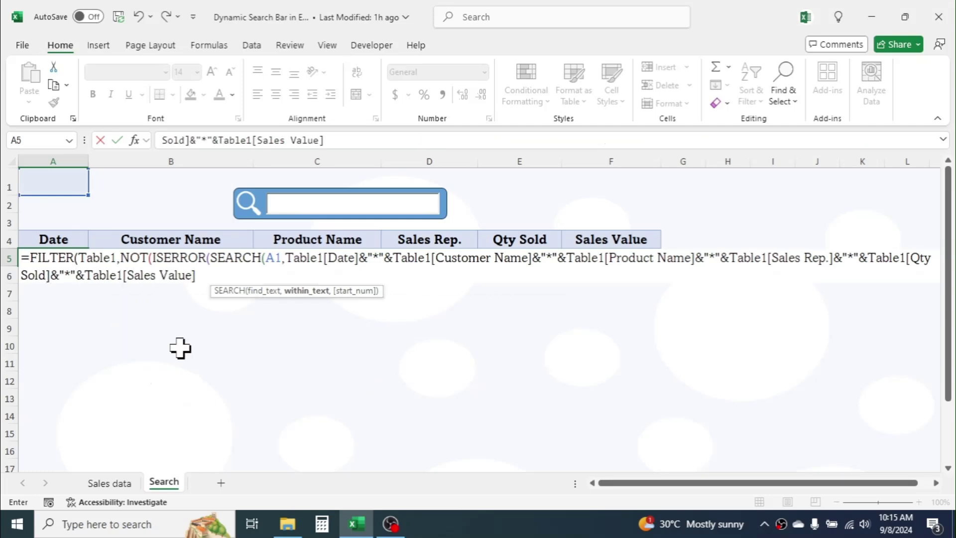
{"action": "type", "text": ")))"}
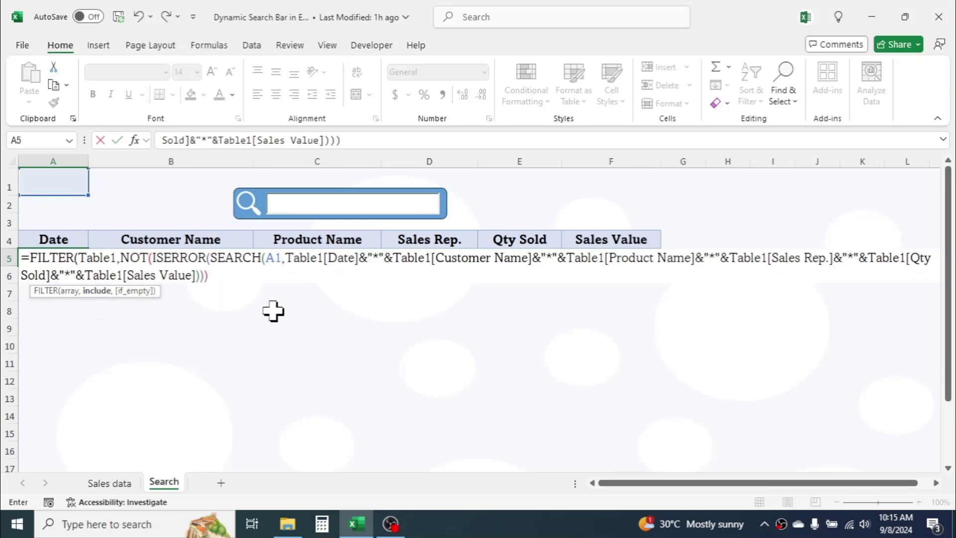
{"action": "type", "text": ","}
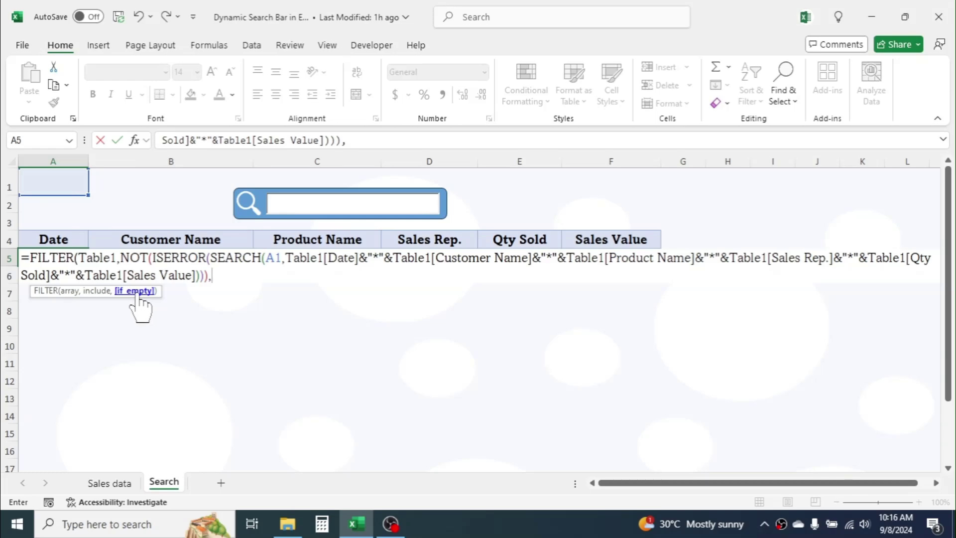
{"action": "type", "text": "\"\""}
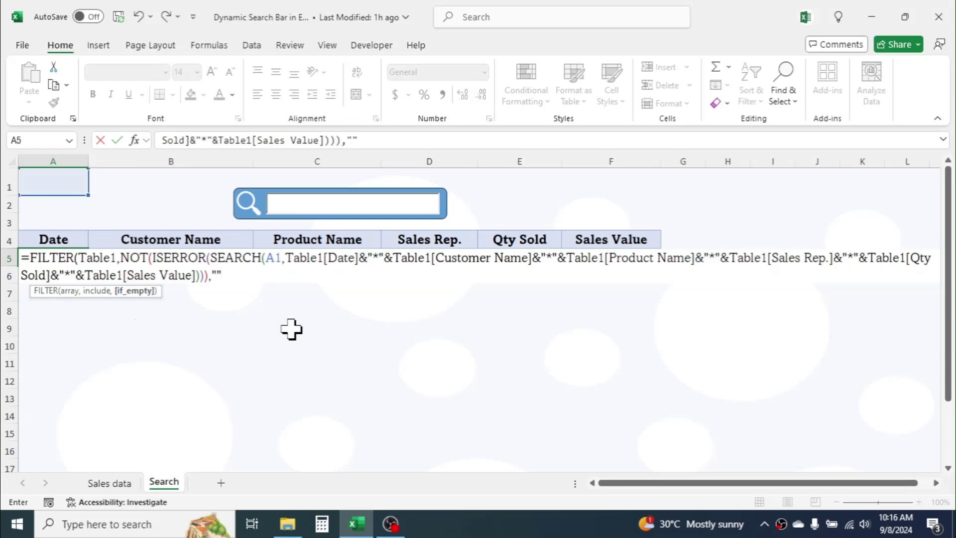
{"action": "type", "text": ")"}
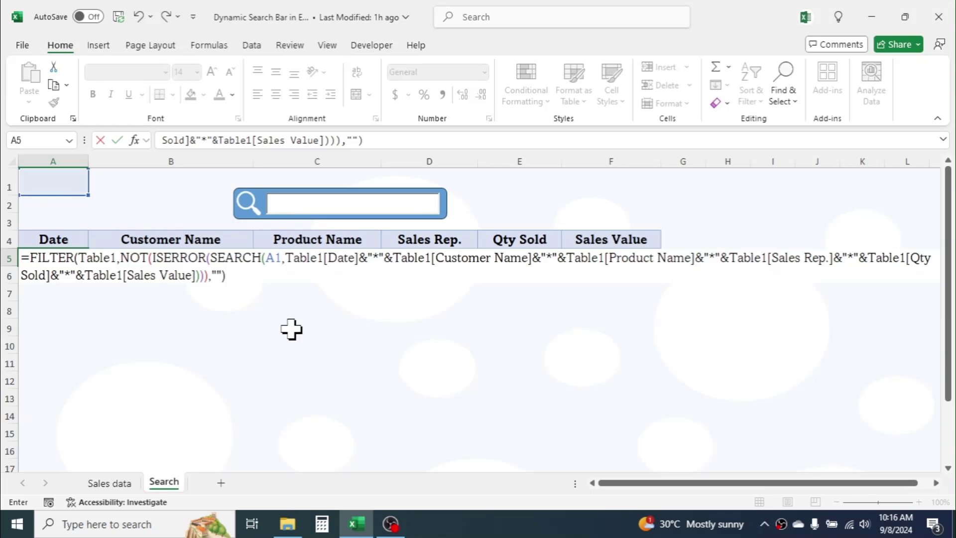
Step: Commit the formula so Table1 rows spill, and format column A as Short Date
{"action": "key", "text": "Return"}
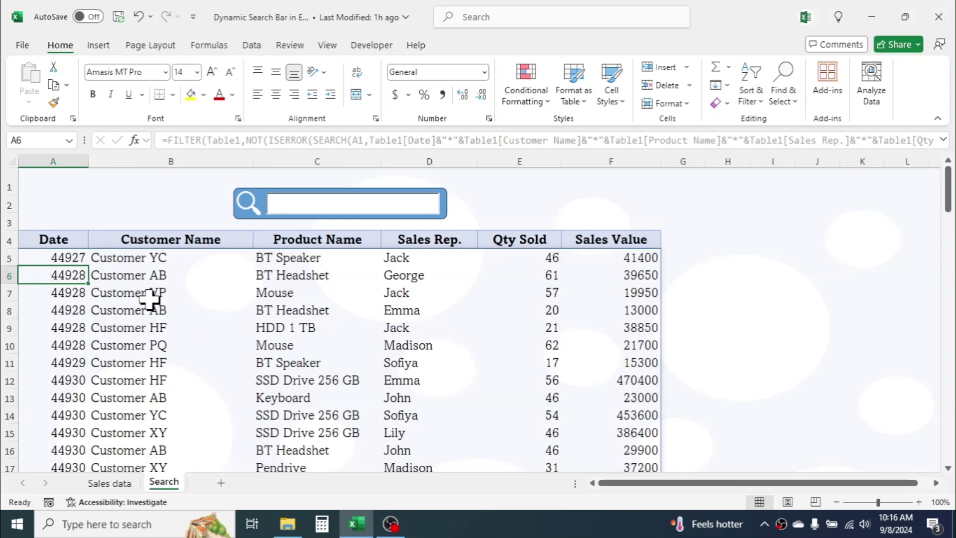
{"action": "left_click", "coordinate": [54, 161]}
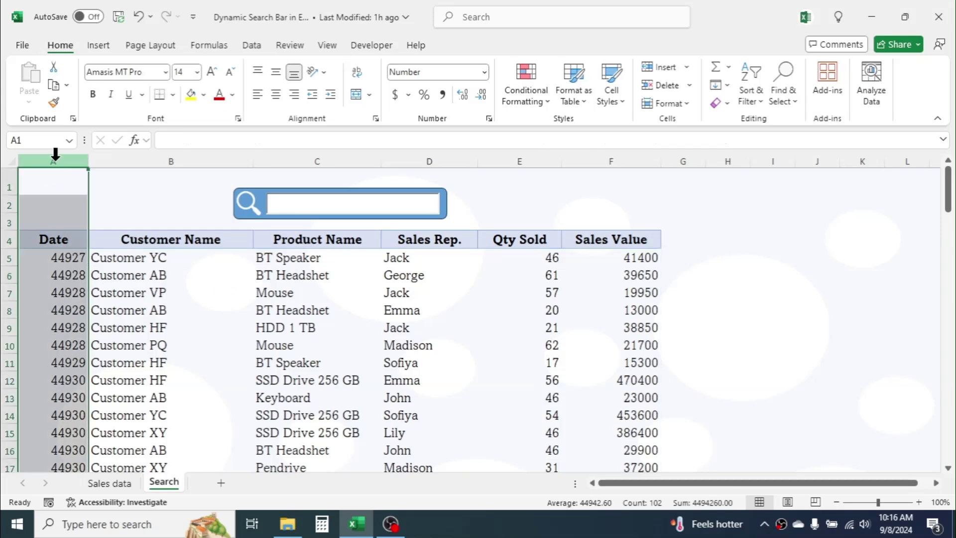
{"action": "left_click", "coordinate": [483, 72]}
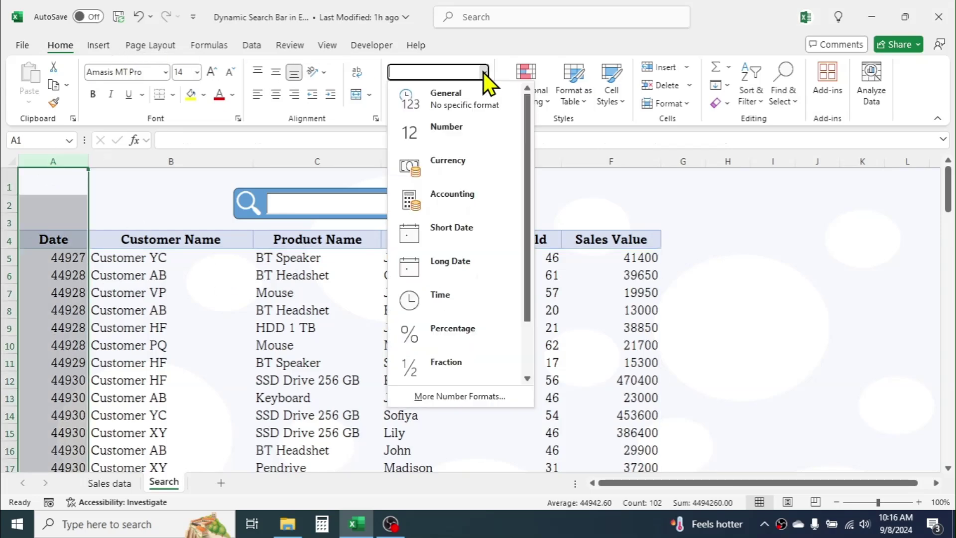
{"action": "left_click", "coordinate": [432, 235]}
{"action": "left_click", "coordinate": [346, 205]}
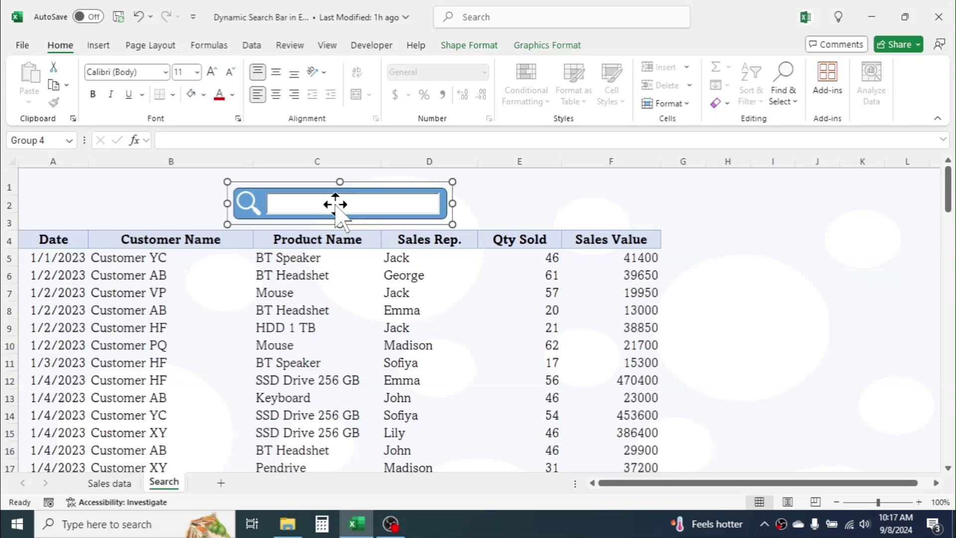
Step: Turn off Design Mode and search the box for 'keyboard'
{"action": "left_click", "coordinate": [364, 46]}
{"action": "left_click", "coordinate": [351, 85]}
{"action": "left_click", "coordinate": [314, 202]}
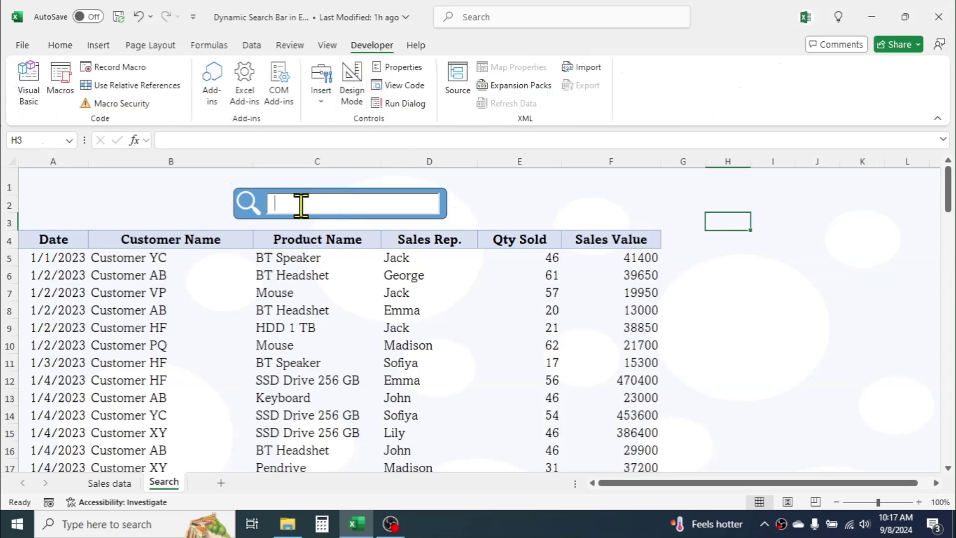
{"action": "type", "text": "keyboard"}
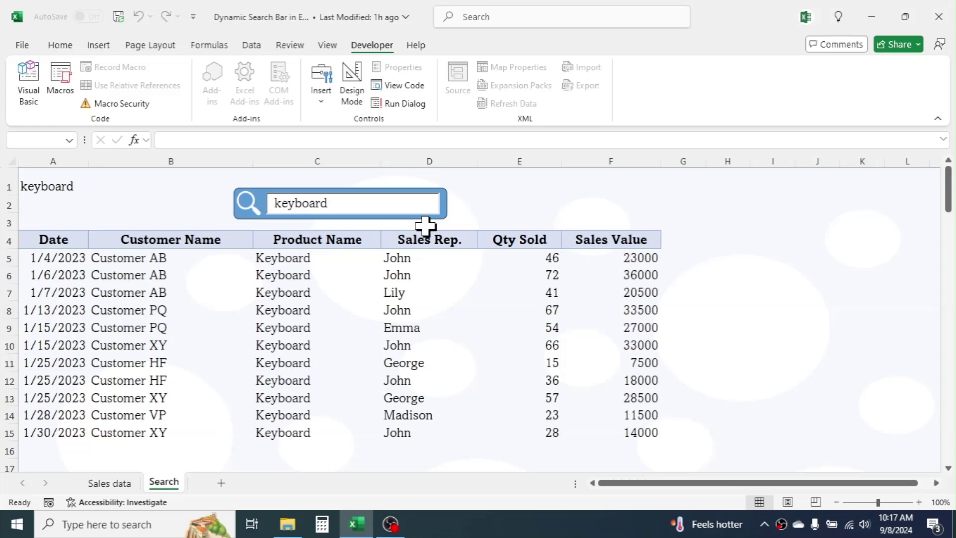
Step: Replace the keyword with one sales rep's name, then with another rep's name
{"action": "key", "text": "BackSpace"}
{"action": "key", "text": "BackSpace"}
{"action": "key", "text": "BackSpace"}
{"action": "key", "text": "BackSpace"}
{"action": "key", "text": "BackSpace"}
{"action": "key", "text": "BackSpace"}
{"action": "key", "text": "BackSpace"}
{"action": "key", "text": "BackSpace"}
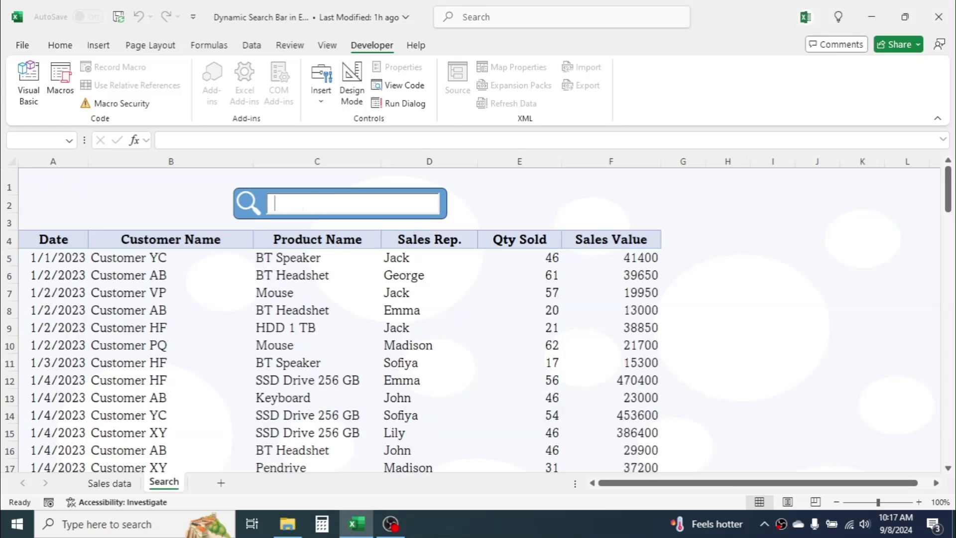
{"action": "type", "text": "jack"}
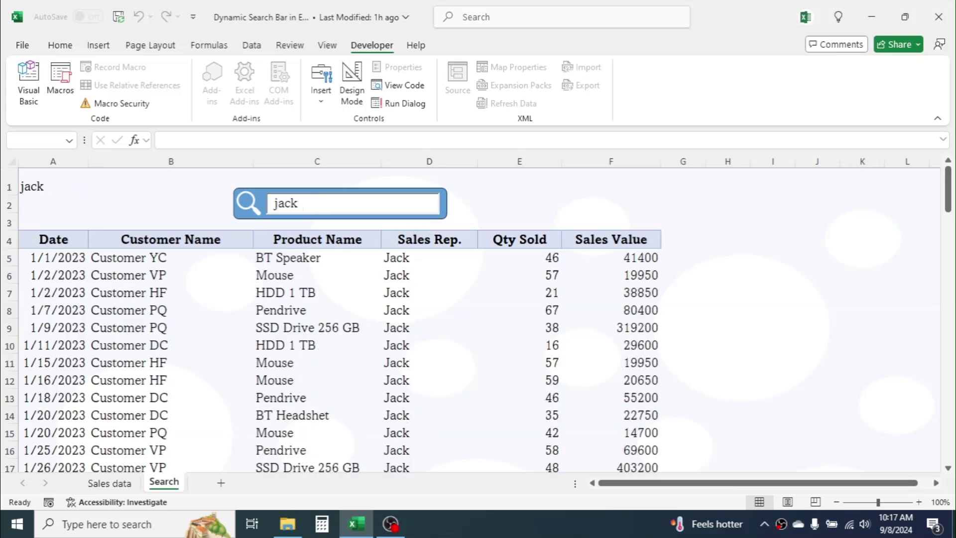
{"action": "mouse_move", "coordinate": [948, 189]}
{"action": "left_mouse_down"}
{"action": "mouse_move", "coordinate": [949, 258]}
{"action": "mouse_move", "coordinate": [945, 181]}
{"action": "left_mouse_up"}
{"action": "key", "text": "BackSpace"}
{"action": "key", "text": "BackSpace"}
{"action": "key", "text": "BackSpace"}
{"action": "key", "text": "BackSpace"}
{"action": "type", "text": "sofiya"}
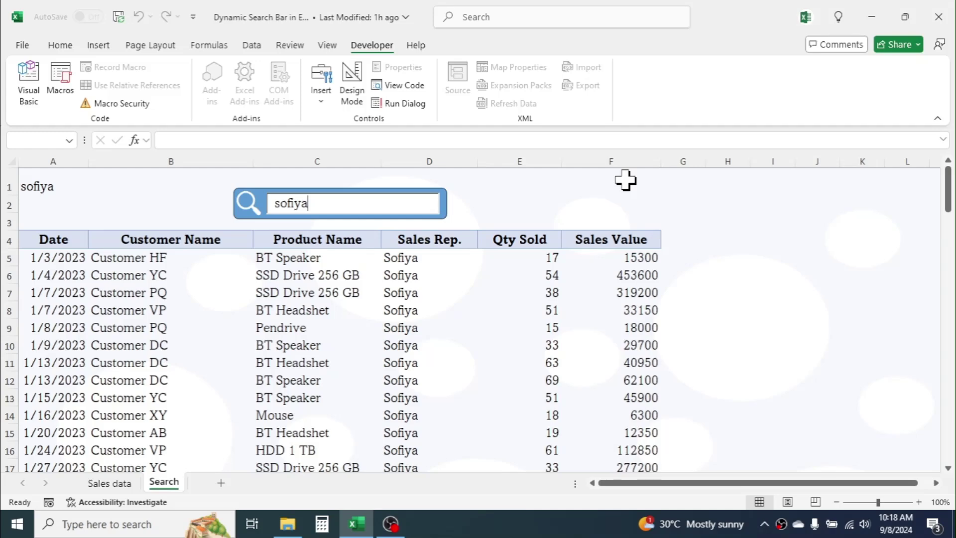
Step: Enter 1/17/2023 in F1 and format it as Number to show 44943.00
{"action": "left_click", "coordinate": [625, 180]}
{"action": "type", "text": "1"}
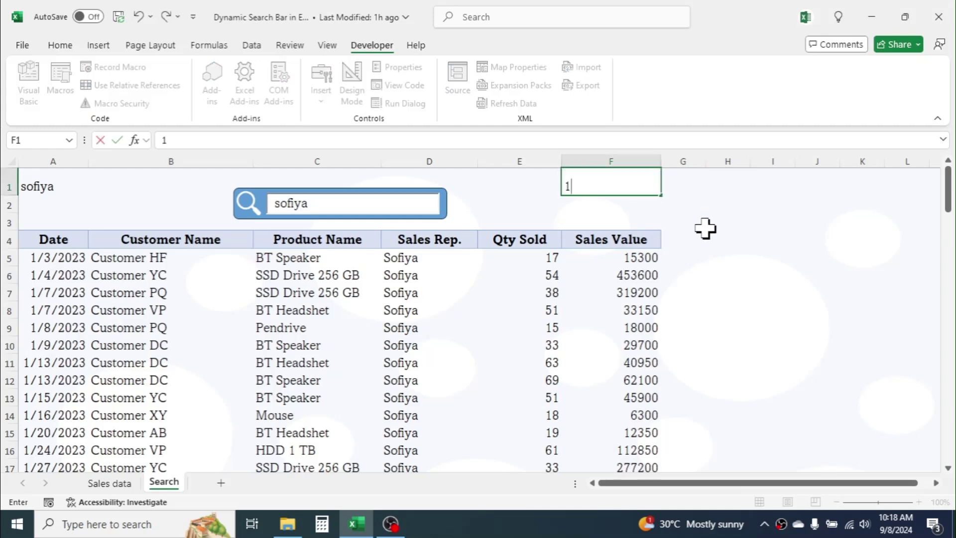
{"action": "type", "text": "/17/202"}
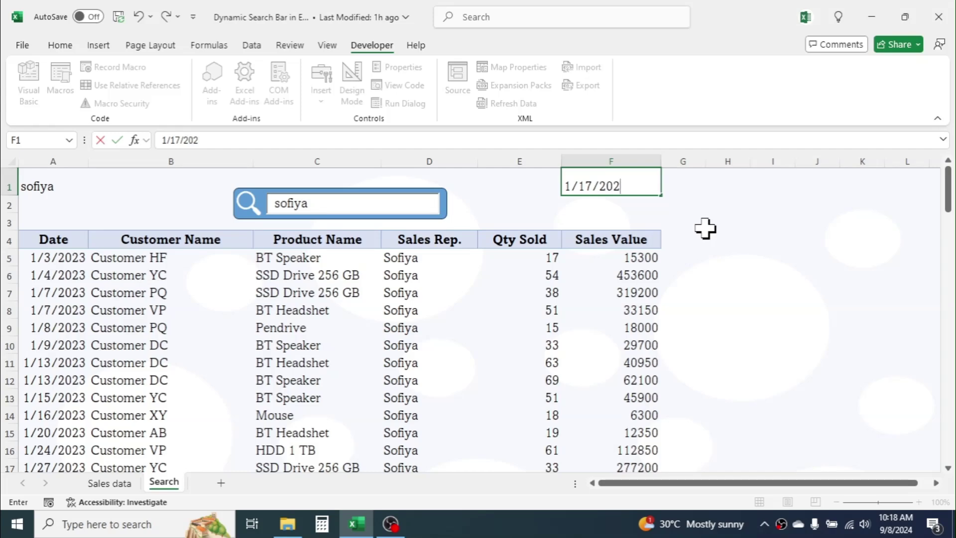
{"action": "type", "text": "3"}
{"action": "key", "text": "Return"}
{"action": "left_click", "coordinate": [609, 184]}
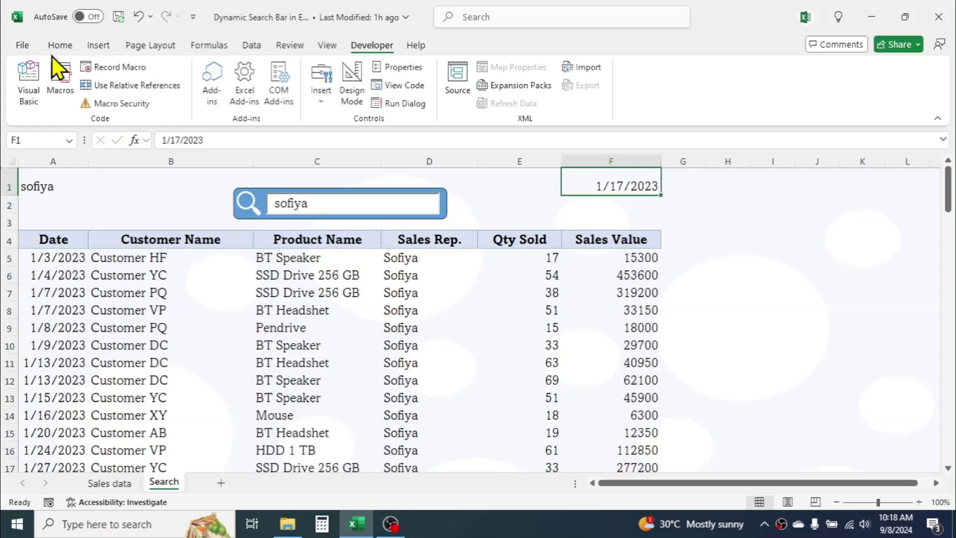
{"action": "left_click", "coordinate": [60, 45]}
{"action": "left_click", "coordinate": [486, 70]}
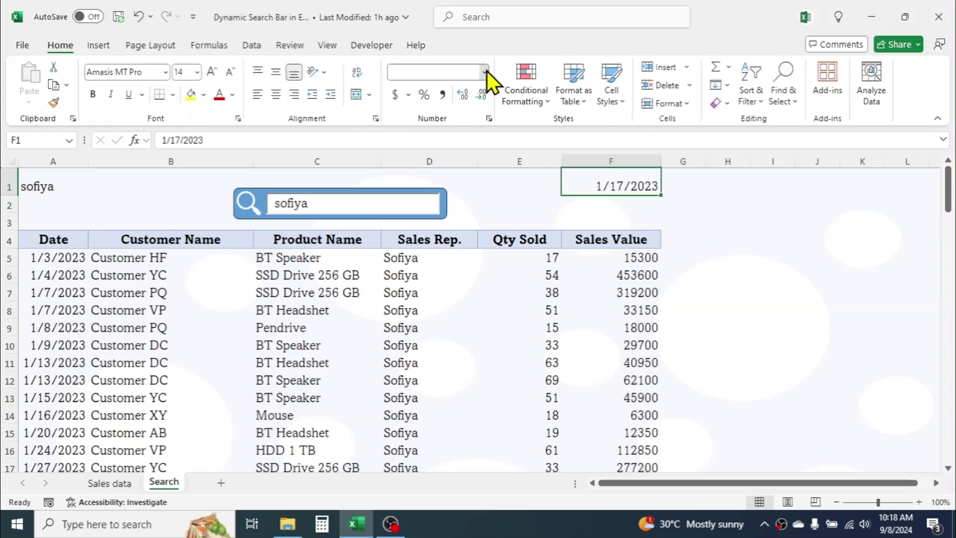
{"action": "left_click", "coordinate": [436, 133]}
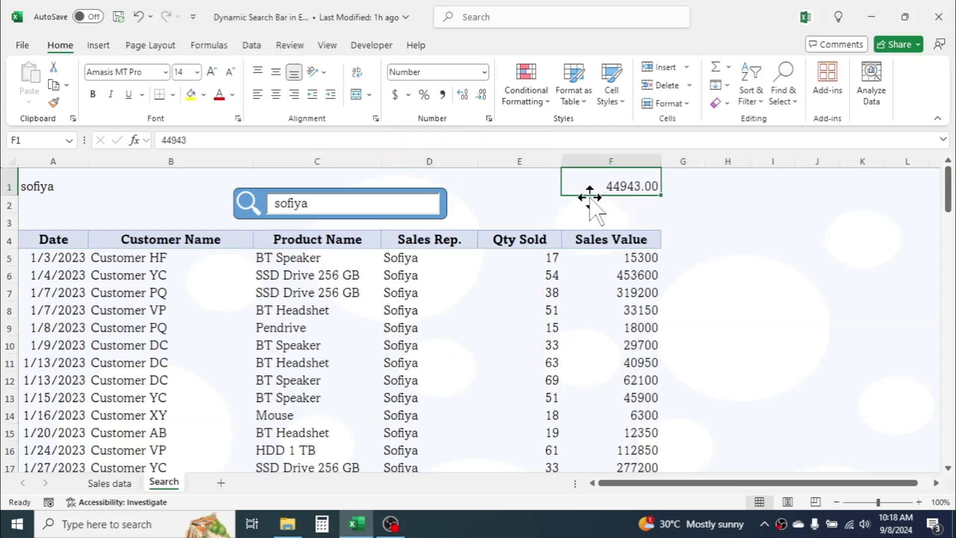
Step: Replace the search box keyword with the date serial 44943
{"action": "left_click", "coordinate": [359, 209]}
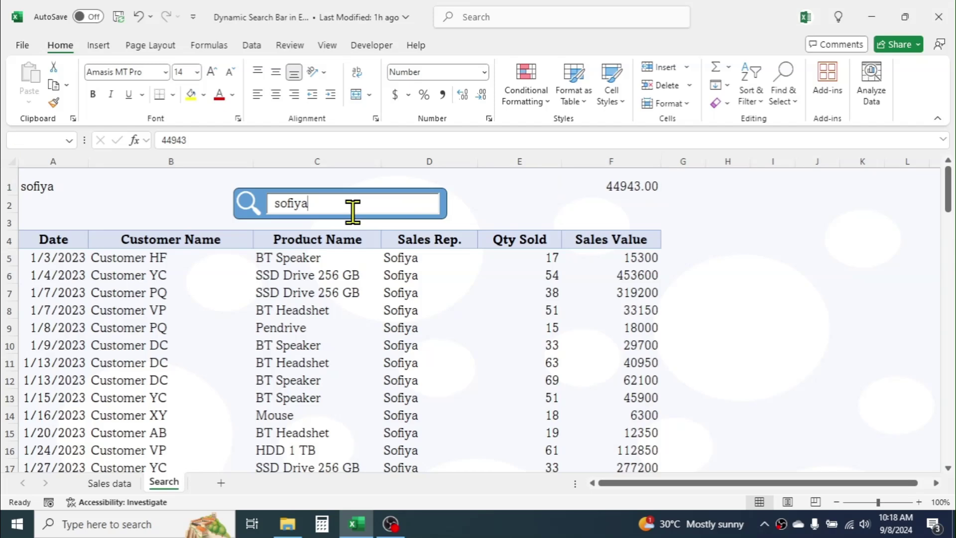
{"action": "key", "text": "BackSpace"}
{"action": "key", "text": "BackSpace"}
{"action": "key", "text": "BackSpace"}
{"action": "key", "text": "BackSpace"}
{"action": "key", "text": "BackSpace"}
{"action": "key", "text": "BackSpace"}
{"action": "type", "text": "4"}
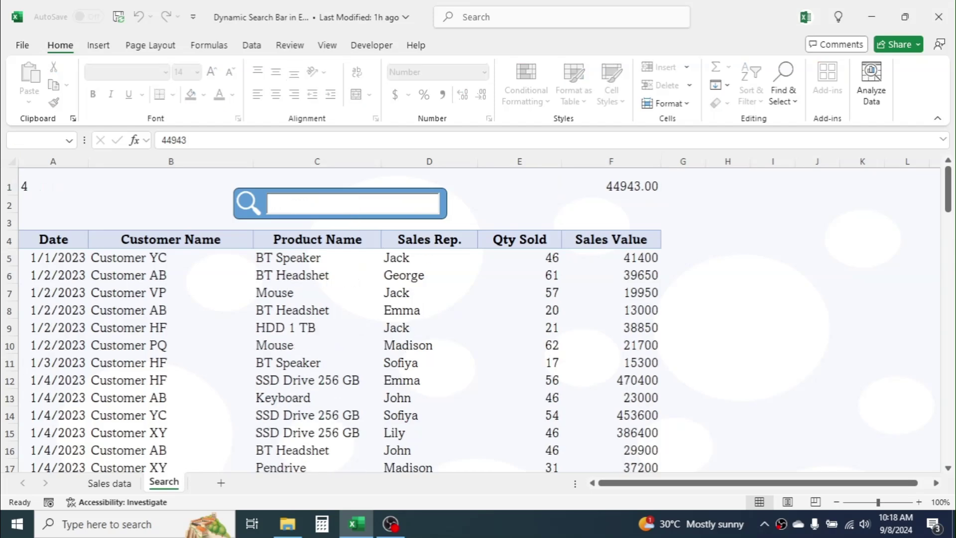
{"action": "type", "text": "49"}
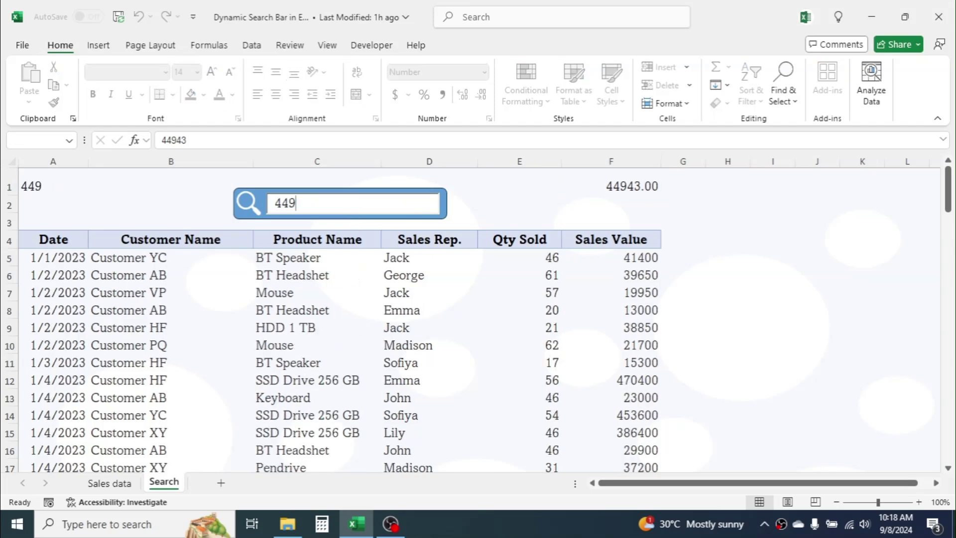
{"action": "type", "text": "43"}
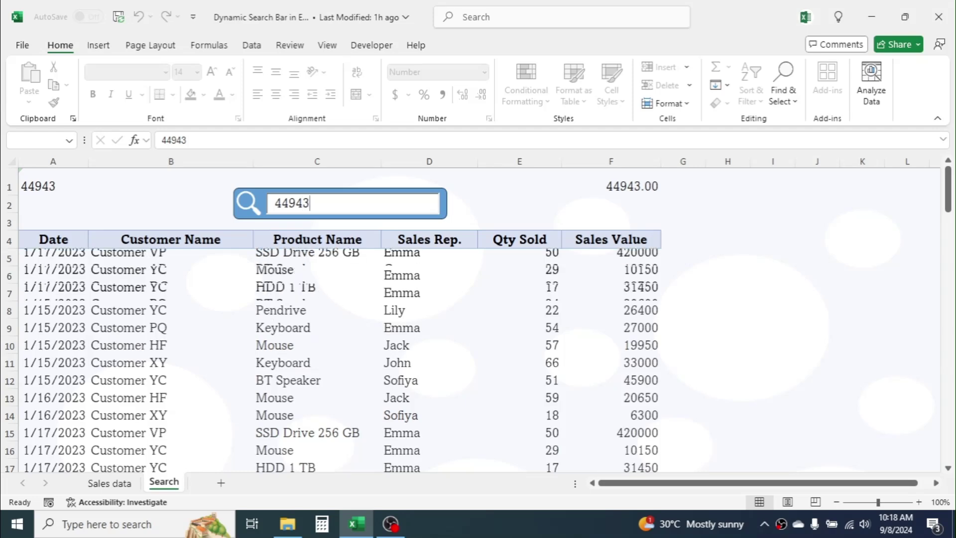